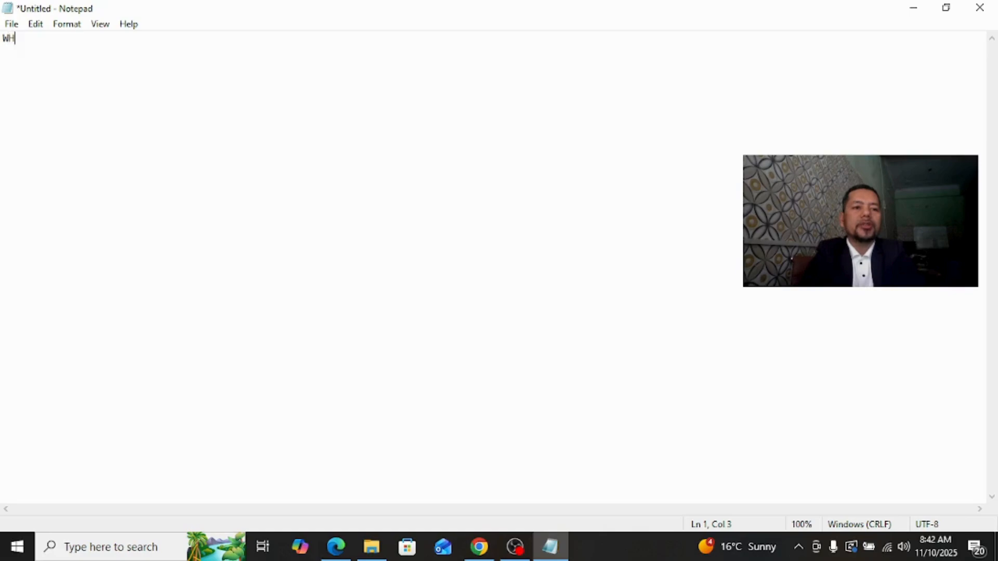
Complete the first line of the document so that it reads "WHAT IS COMPUTER ?"
text(AT IS COM)
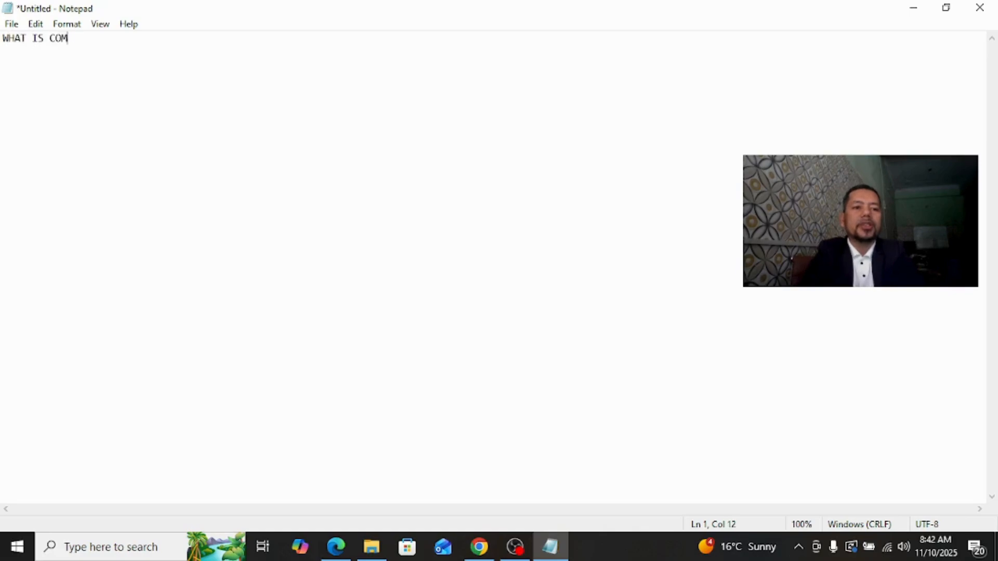
text(PUTER)
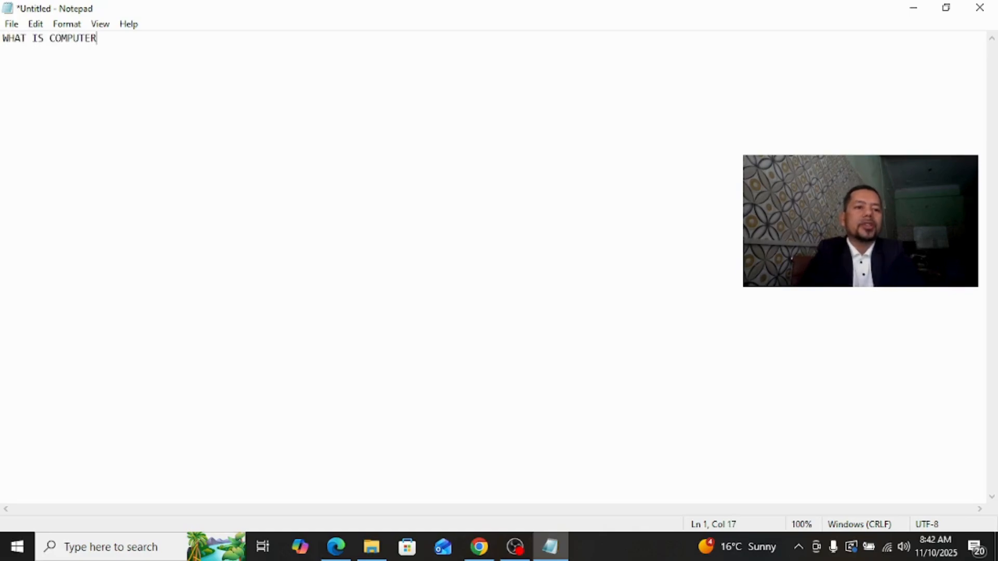
text( ?)
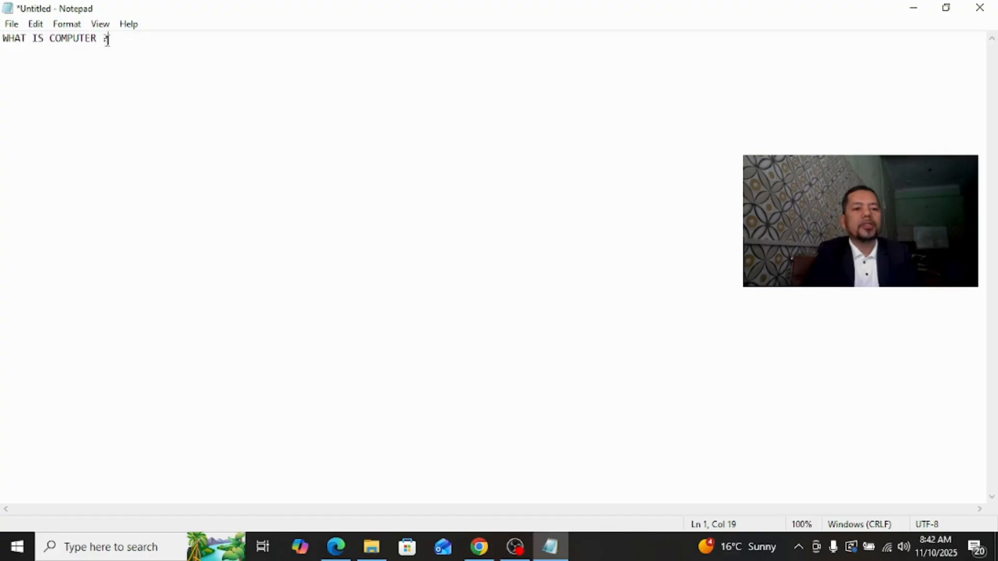
drag(9, 38, 120, 31)
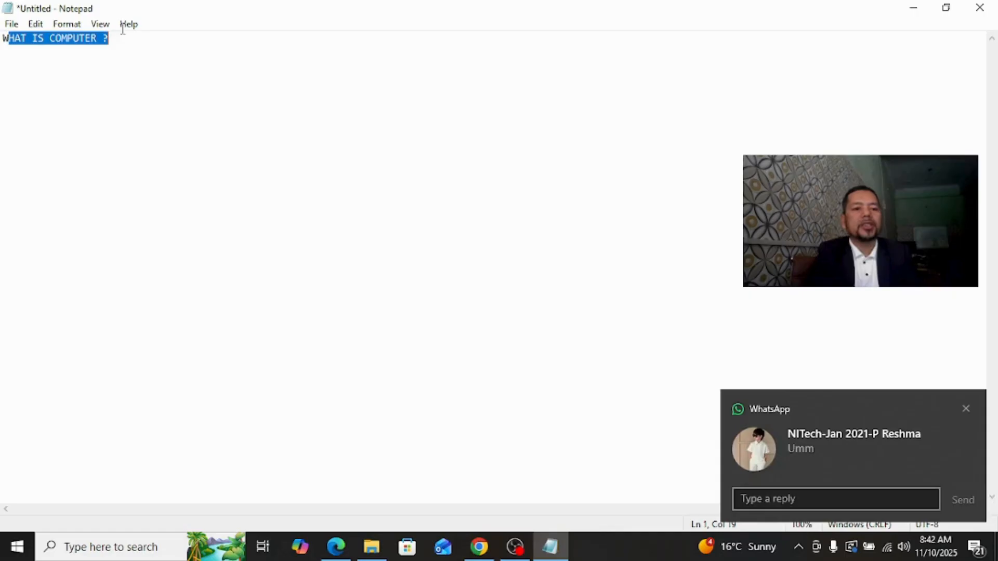
click(67, 26)
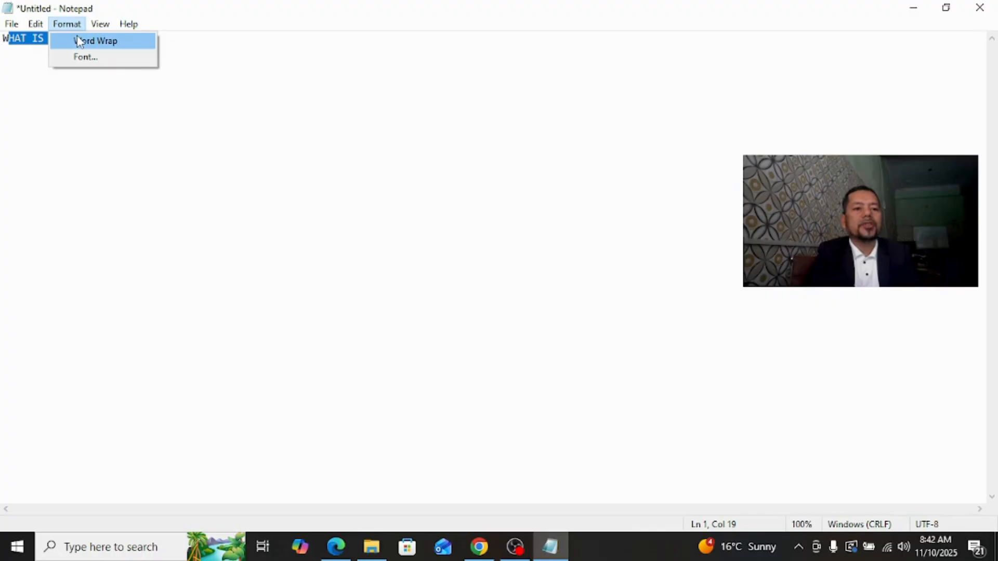
click(30, 65)
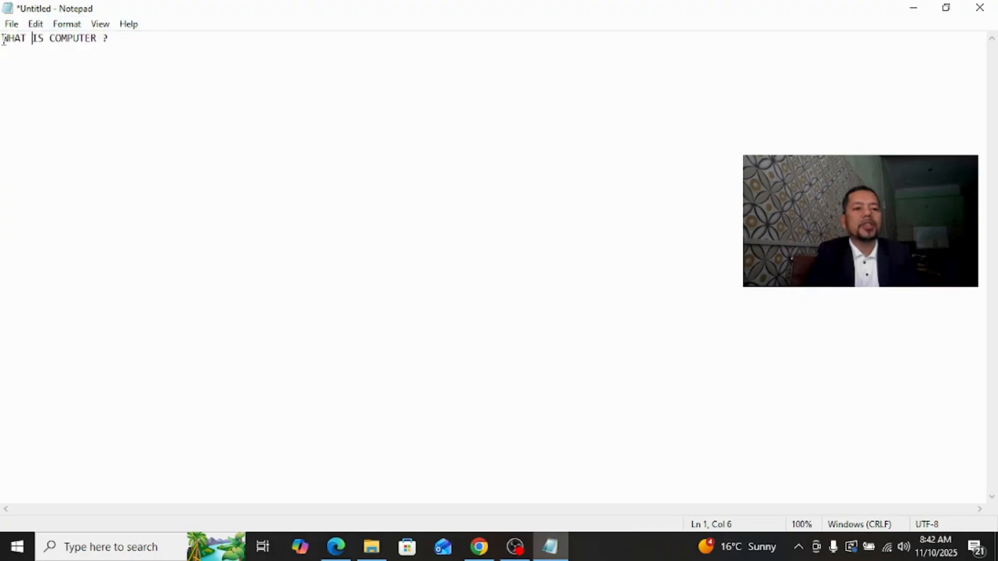
drag(101, 38, 34, 38)
click(61, 48)
Choose the Cooper font with the Black Oblique style for the document text
click(71, 27)
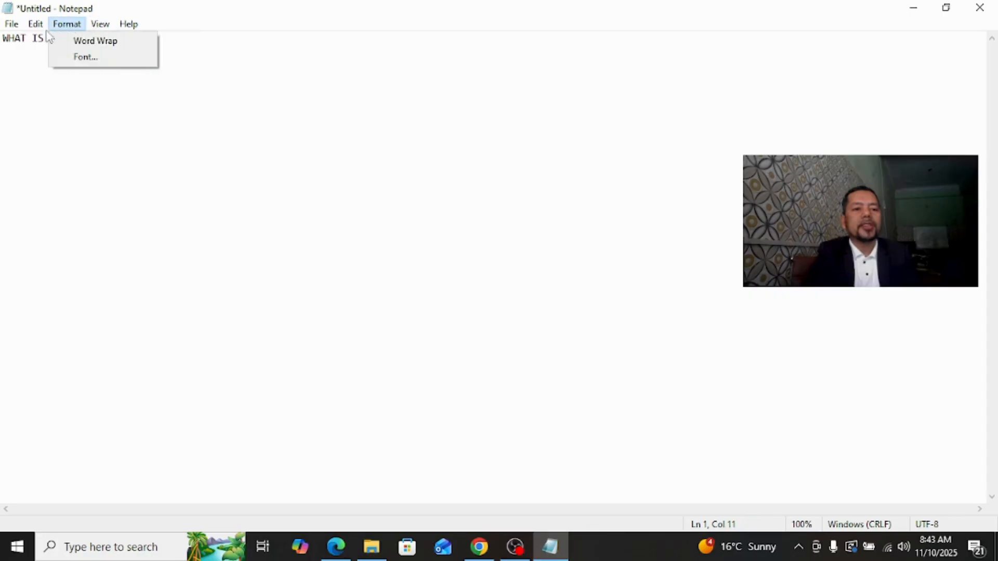
click(87, 57)
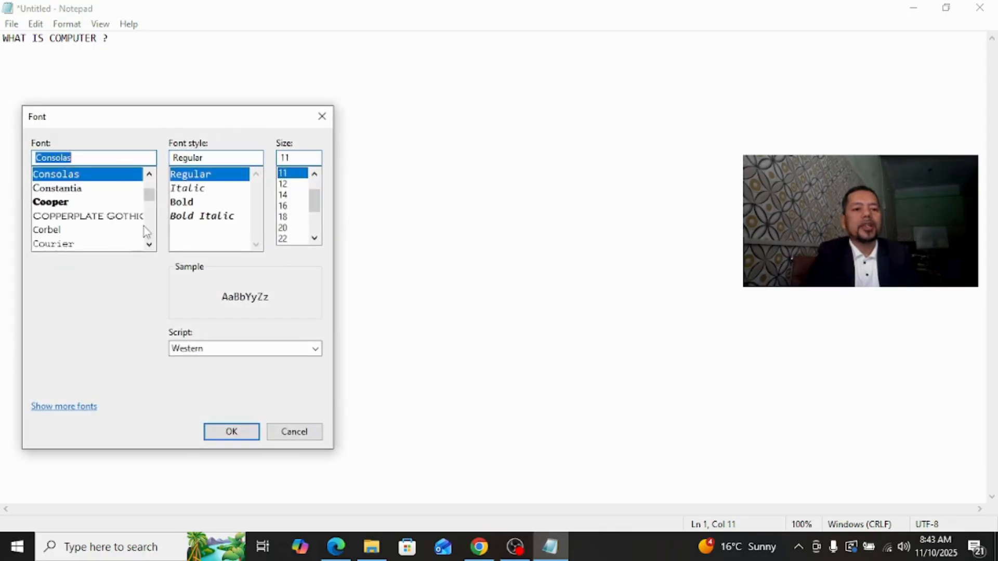
click(149, 244)
click(149, 244)
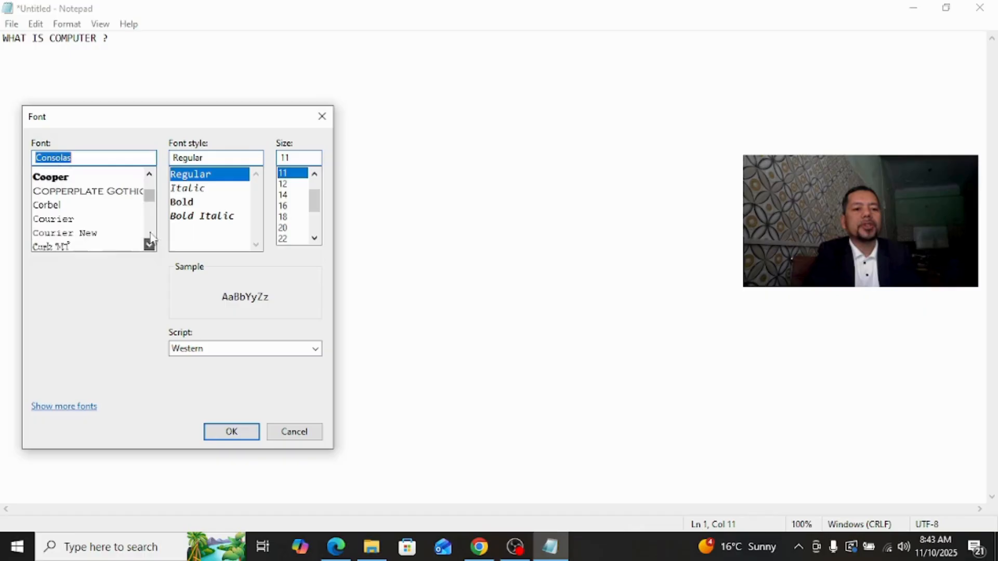
click(150, 174)
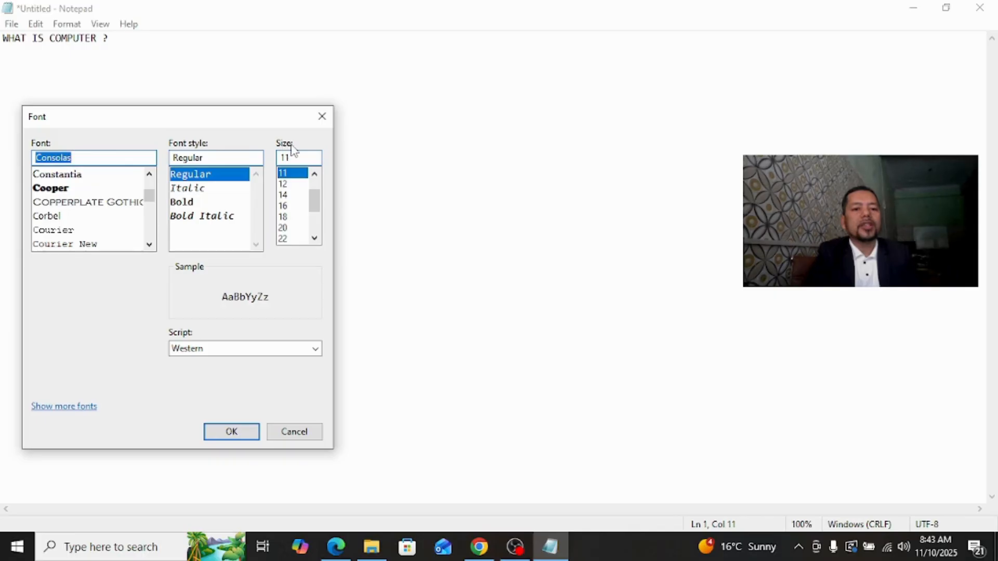
click(52, 189)
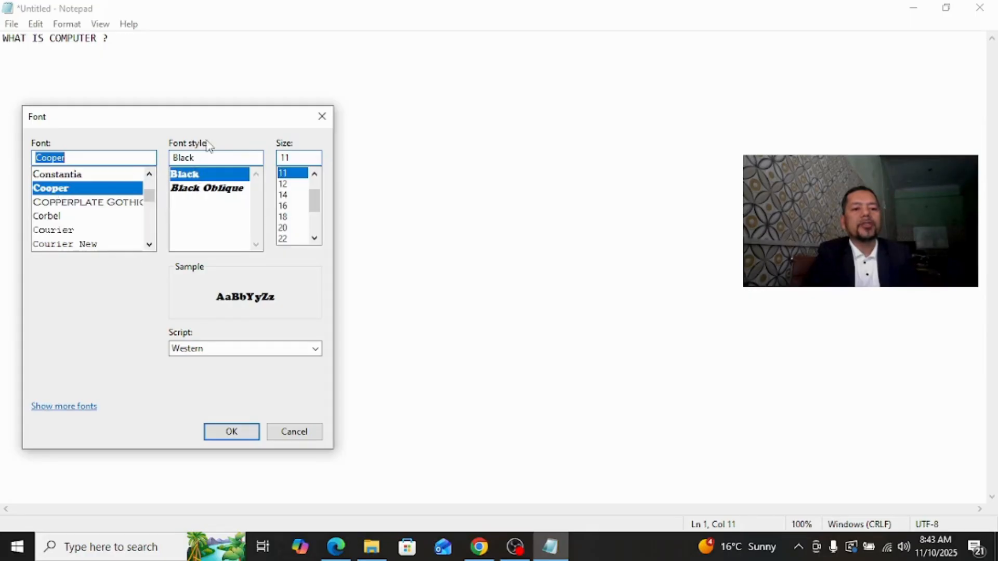
click(194, 190)
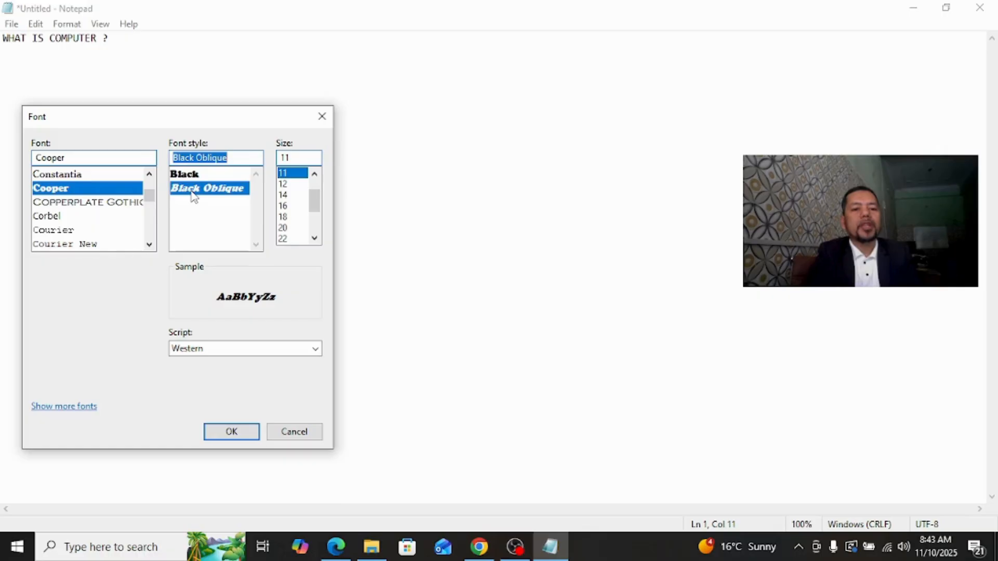
Set the font size to 20, keep the Western script, and apply the font settings
click(314, 238)
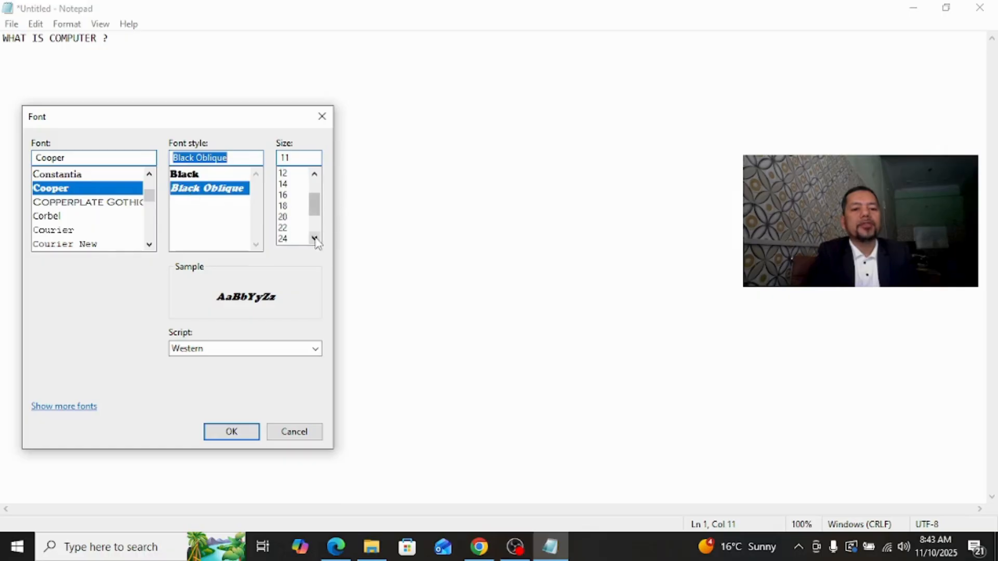
click(282, 219)
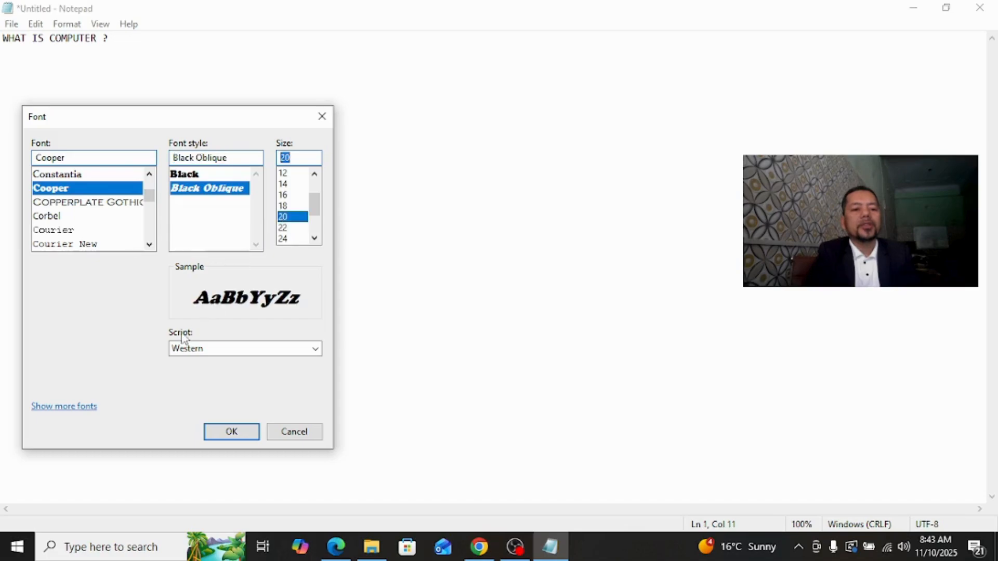
click(200, 351)
click(201, 359)
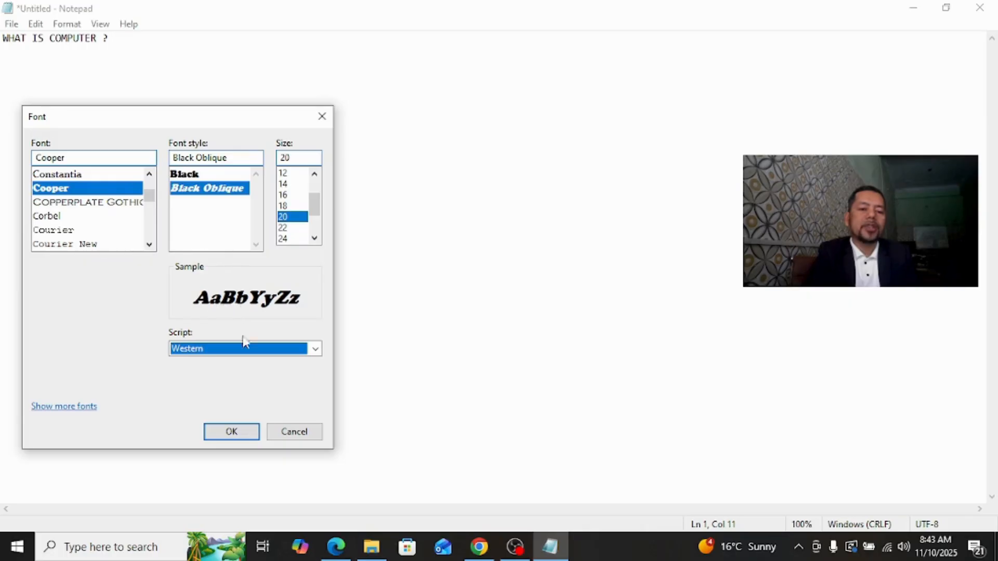
click(232, 433)
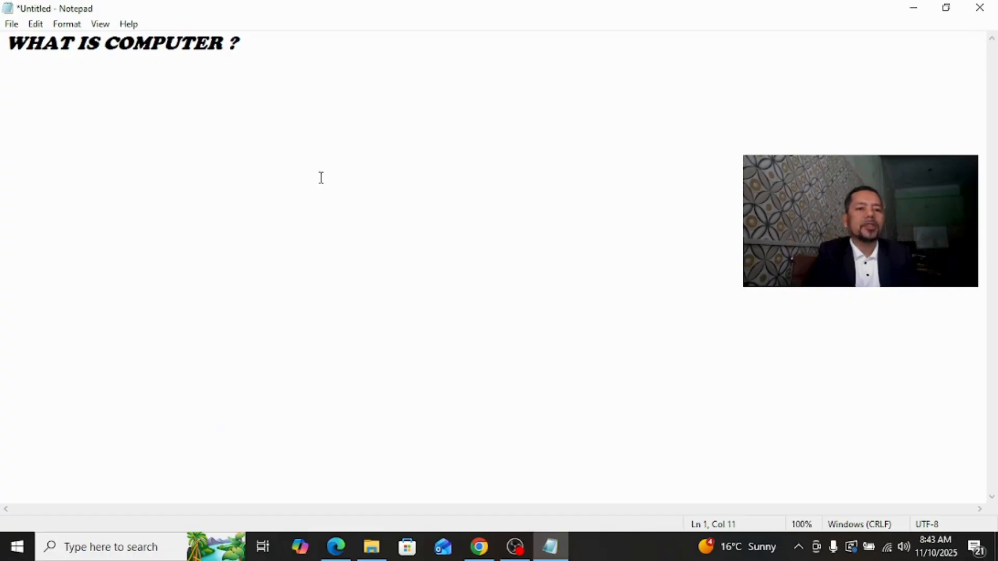
drag(262, 52, 94, 52)
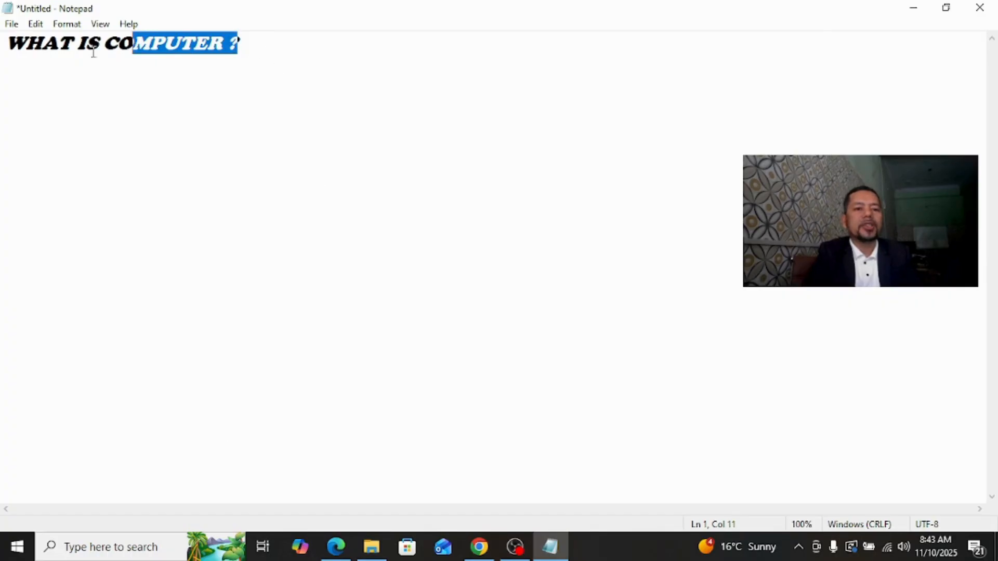
click(234, 67)
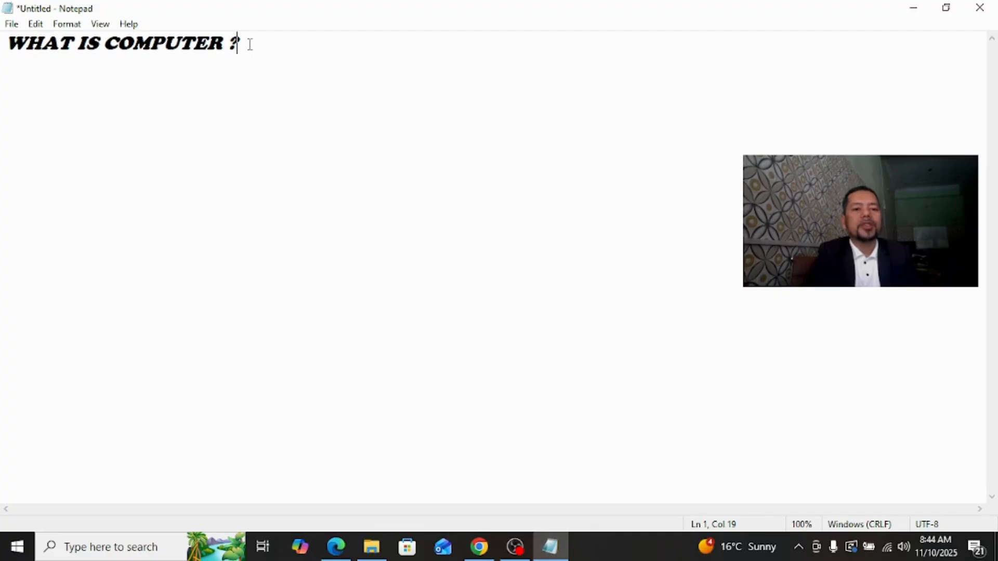
Set the paper size to A4 in the document's page setup
click(11, 24)
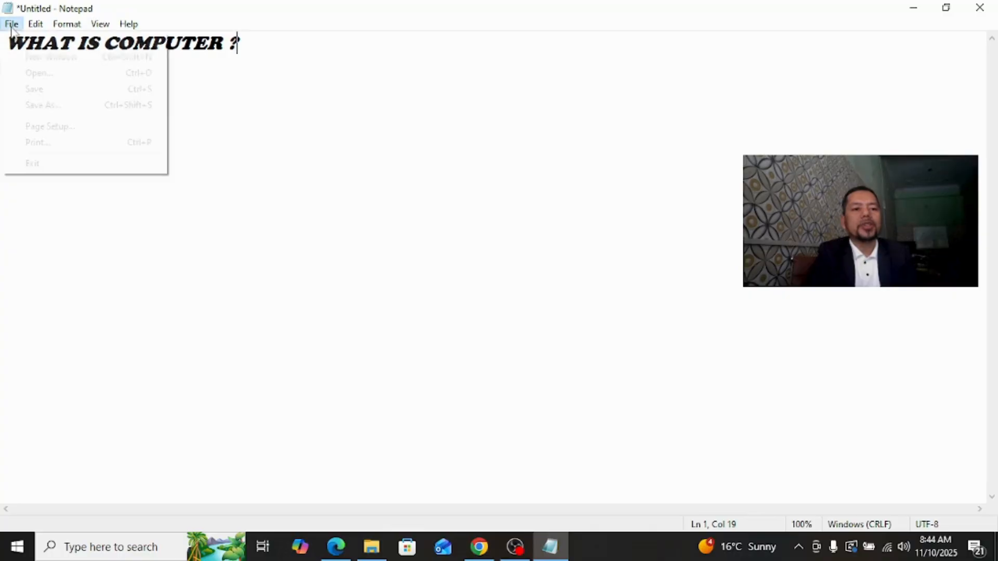
click(49, 127)
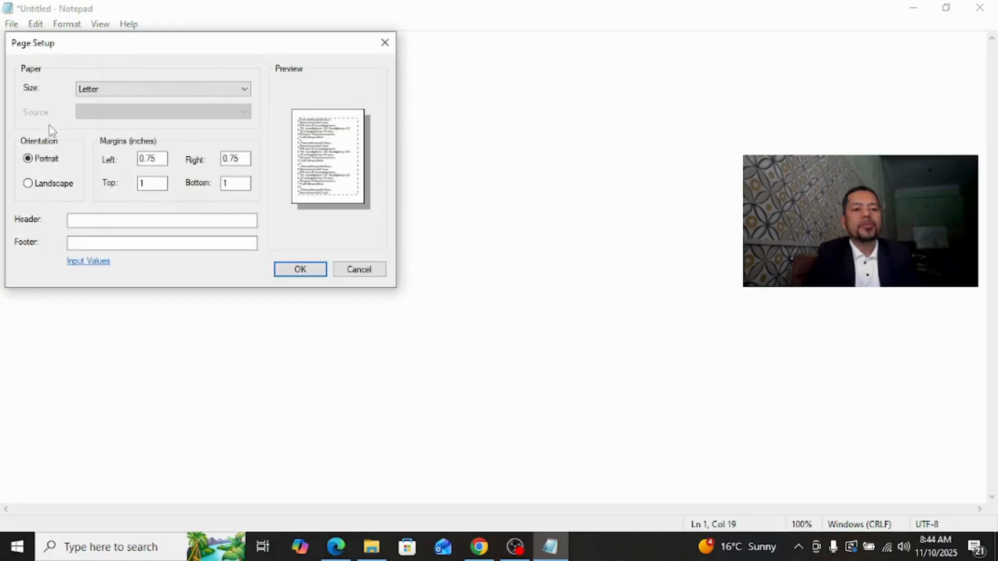
click(104, 93)
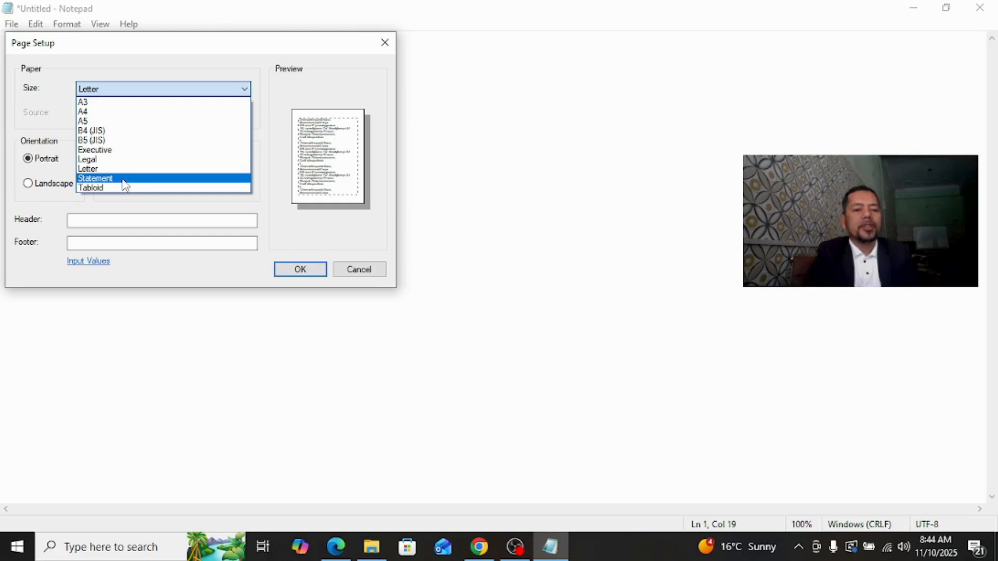
click(100, 113)
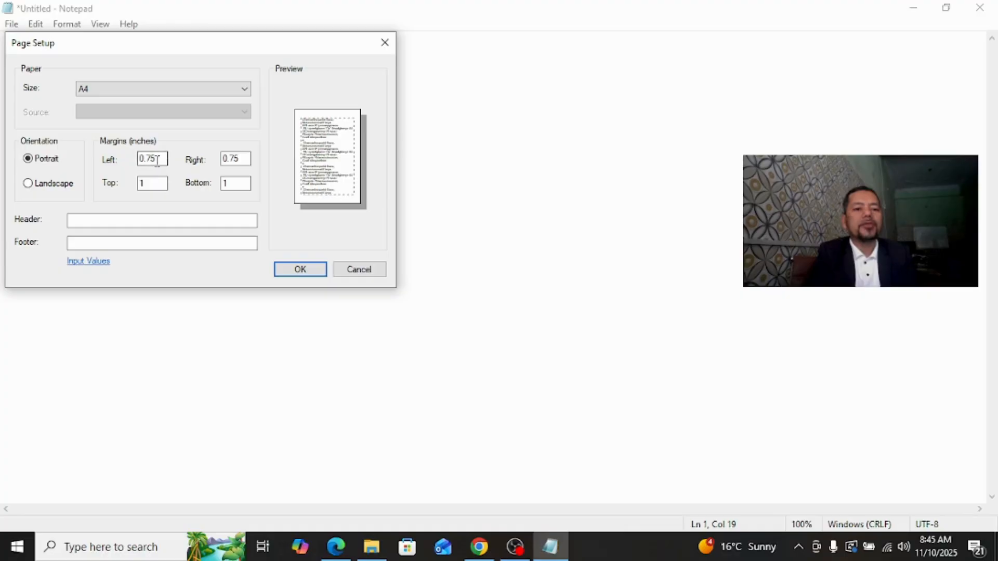
drag(157, 159, 132, 159)
drag(244, 158, 219, 159)
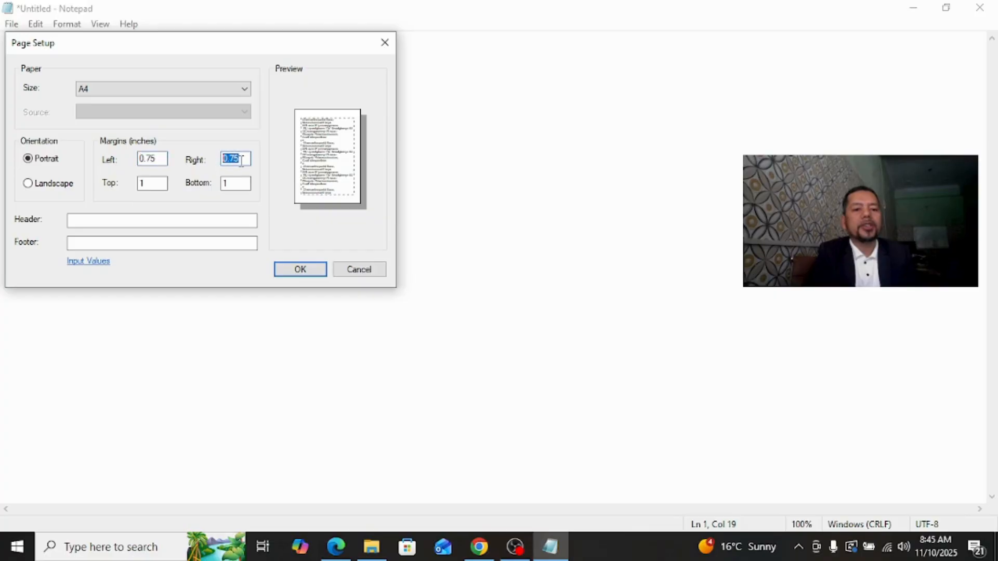
click(240, 161)
click(95, 241)
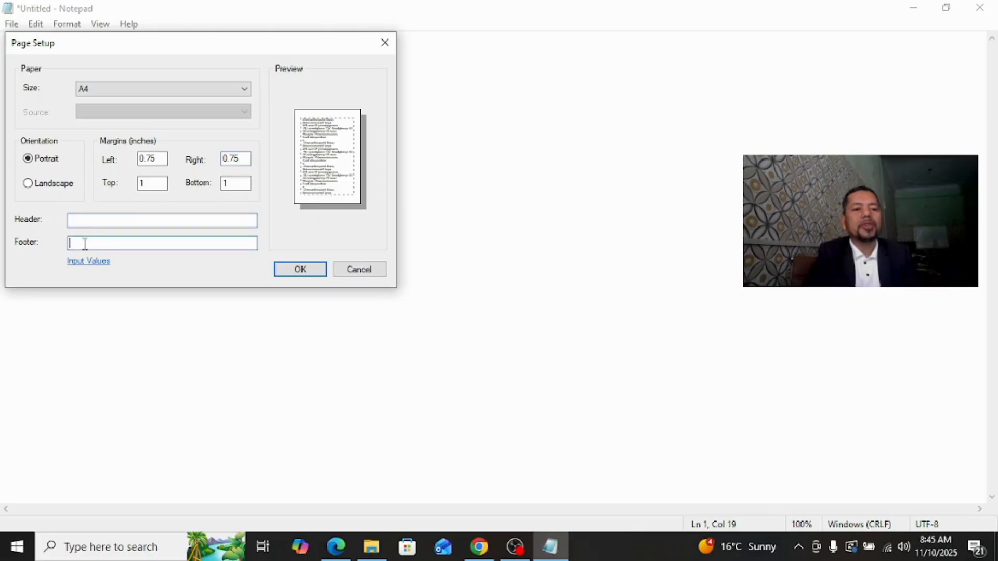
Enter COMPUTER as the page header in the page setup
click(83, 221)
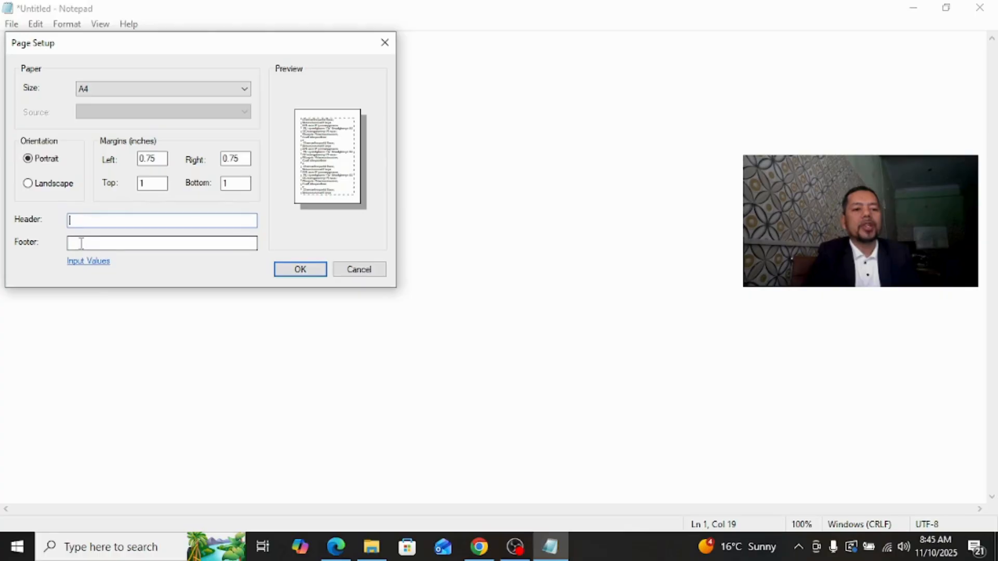
click(81, 243)
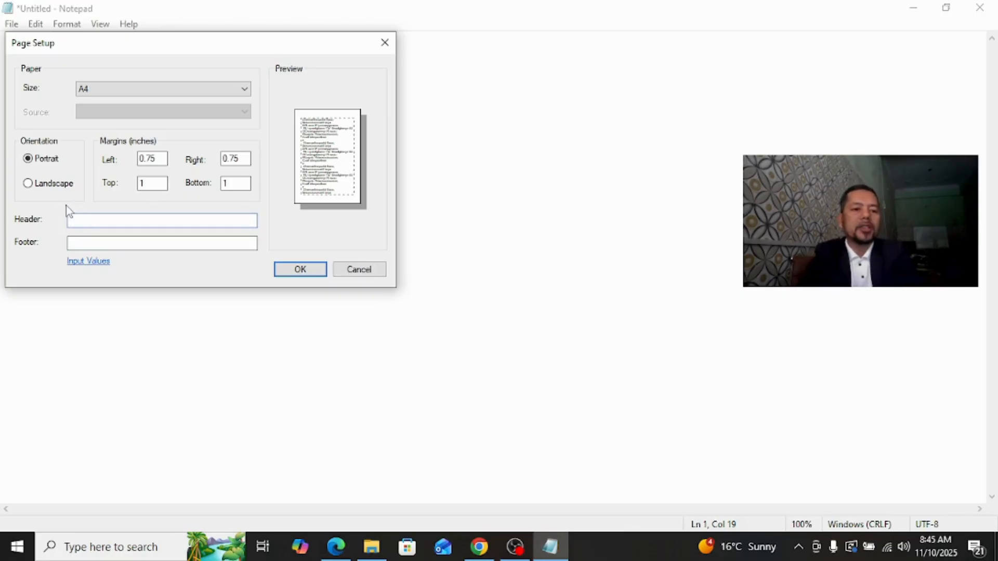
text(CO)
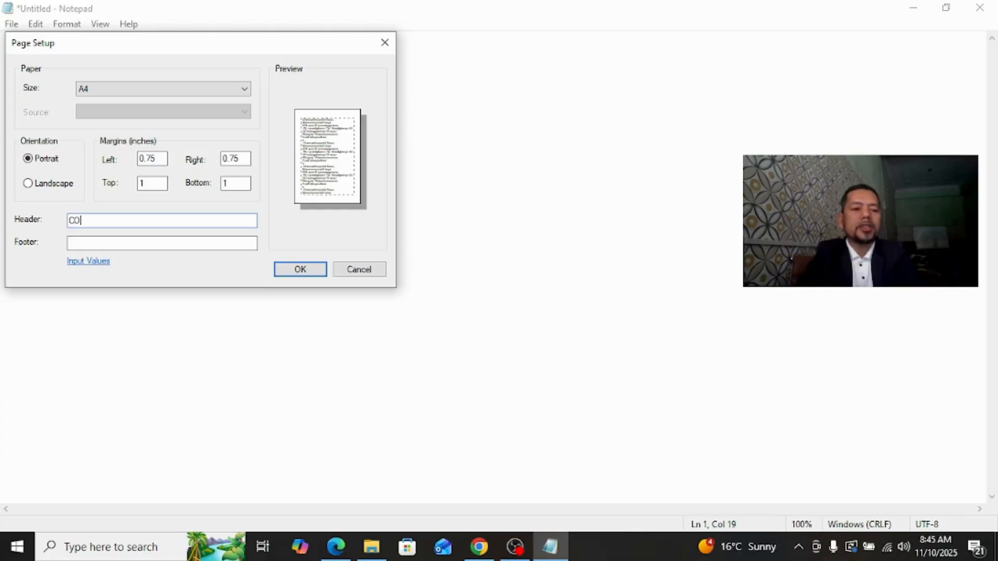
text(MPUTER)
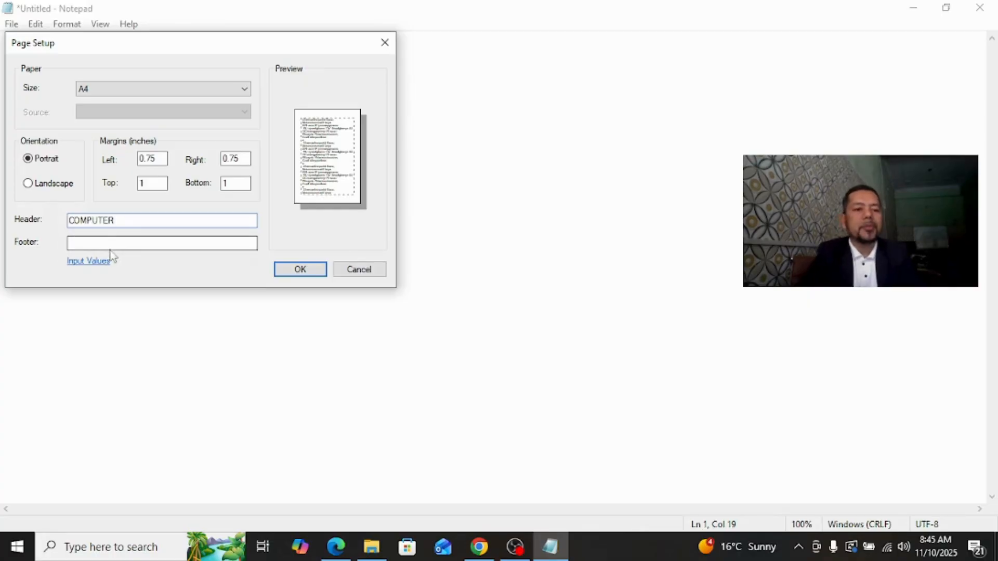
Enter CLASS as the page footer and apply the page setup
click(94, 241)
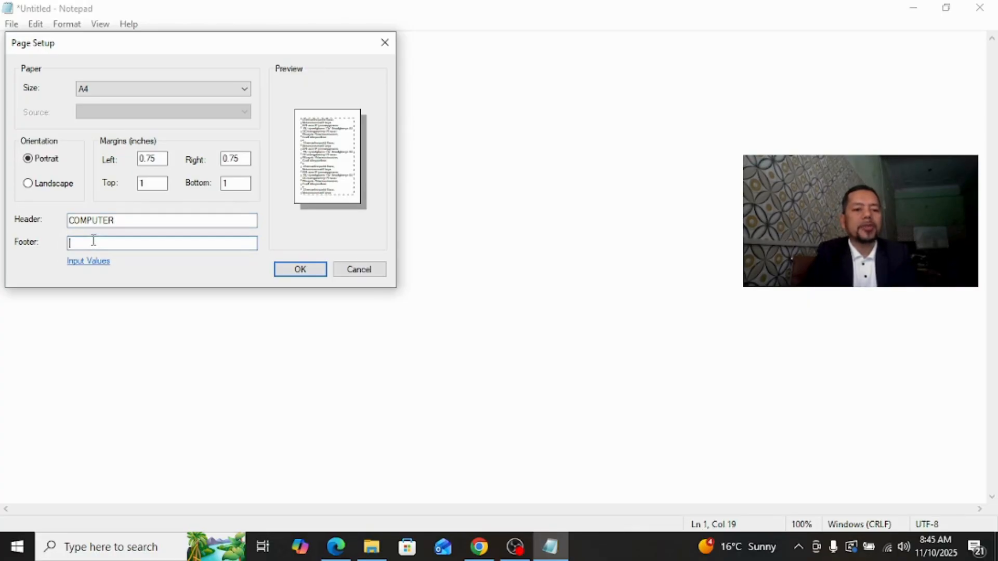
text(CKAS)
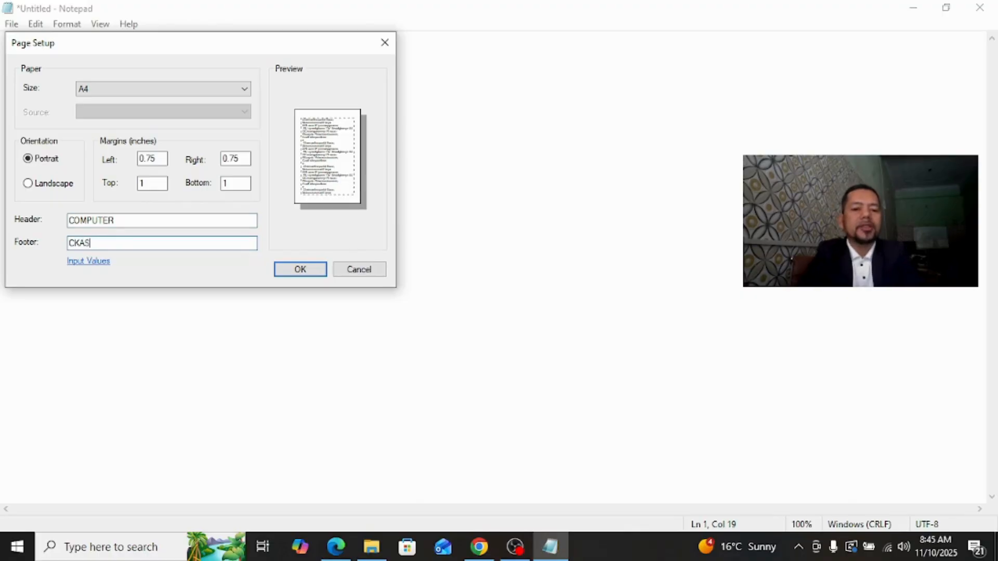
key(BackSpace)
key(BackSpace)
key(BackSpace)
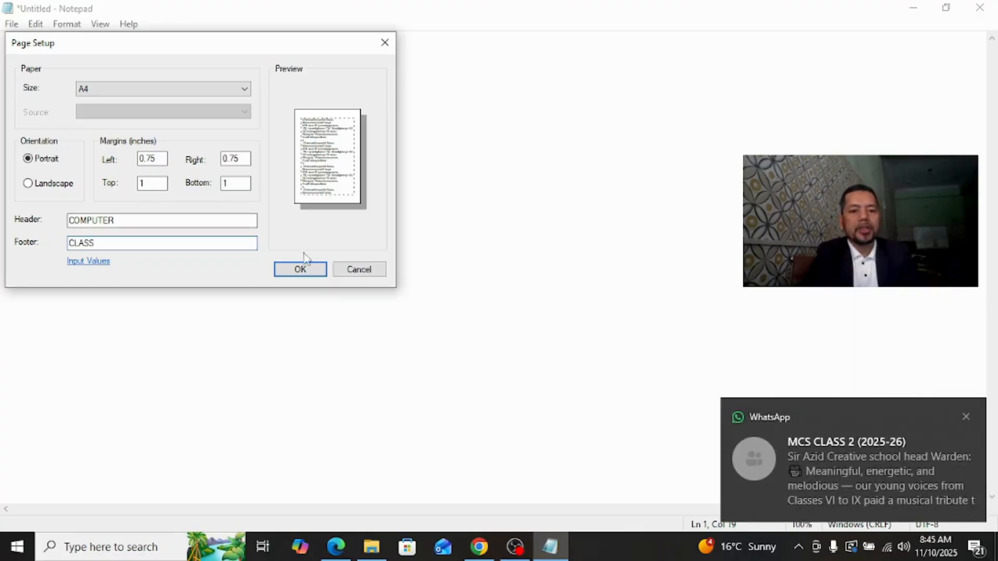
click(300, 270)
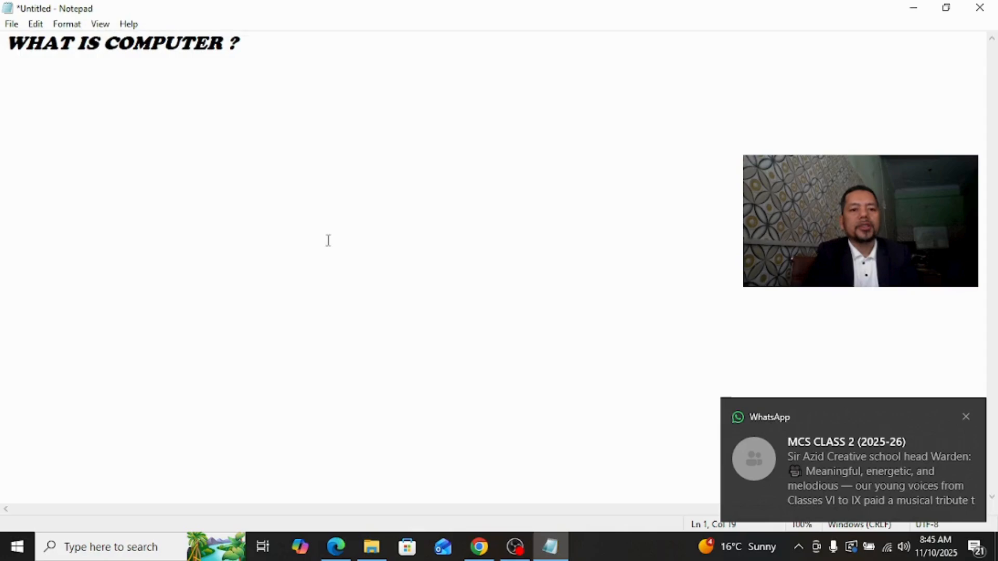
Save the document to the Desktop under the file name CLASS with the file type All Files
click(967, 416)
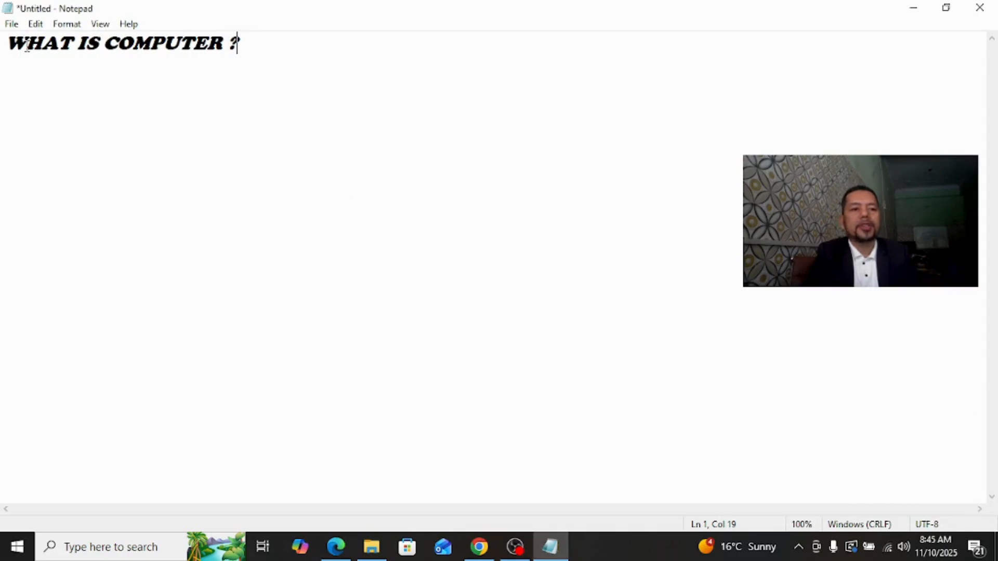
click(11, 24)
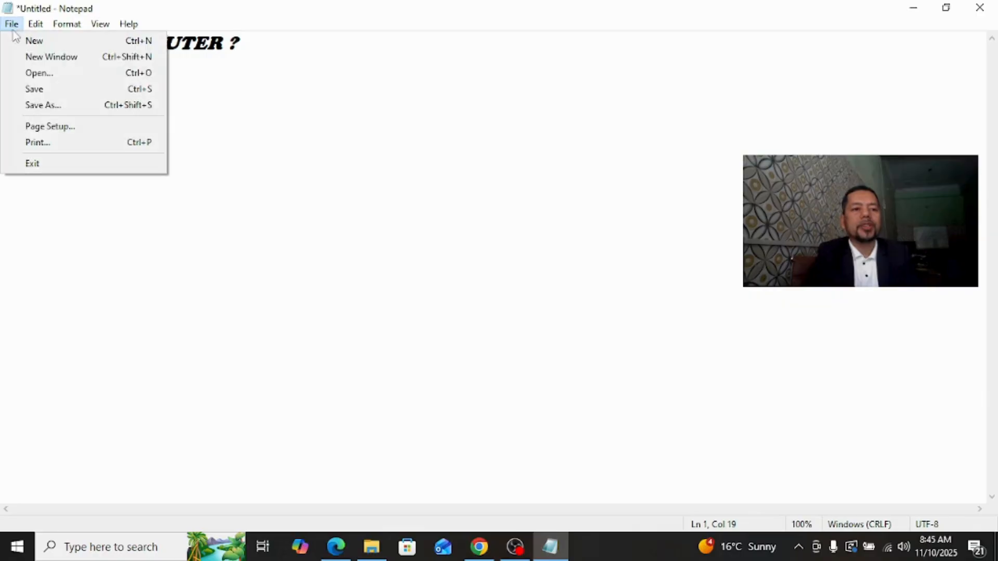
click(46, 111)
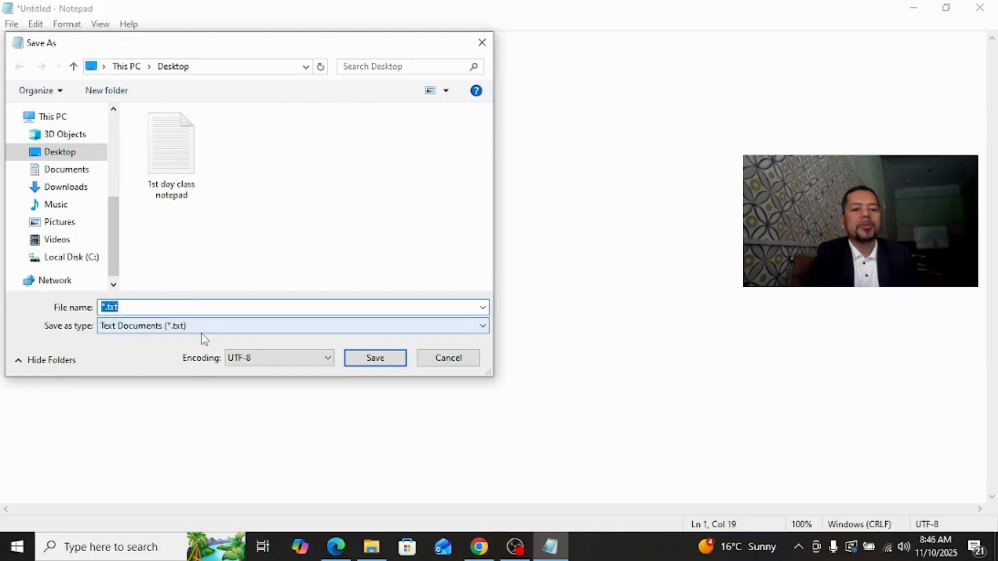
click(186, 331)
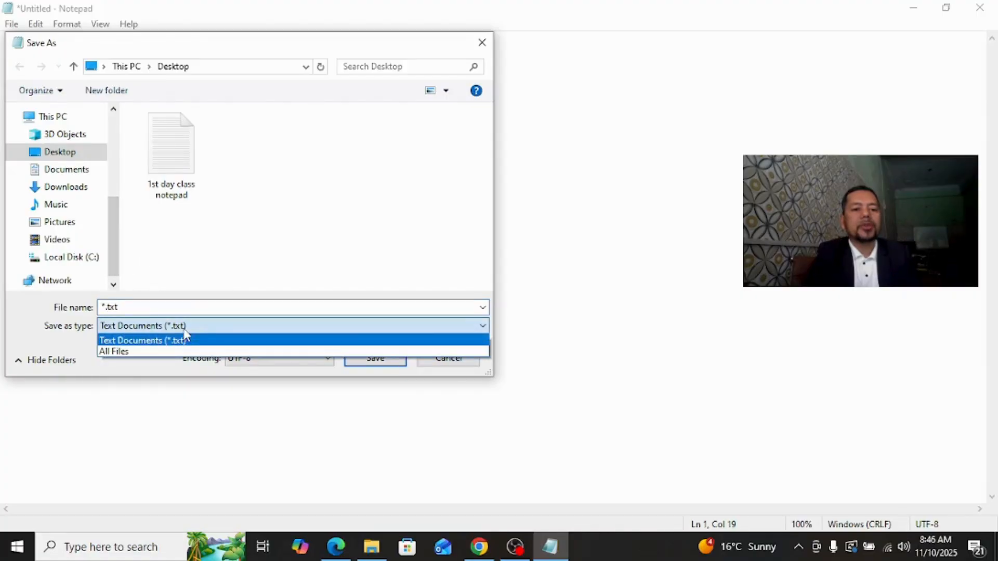
click(126, 352)
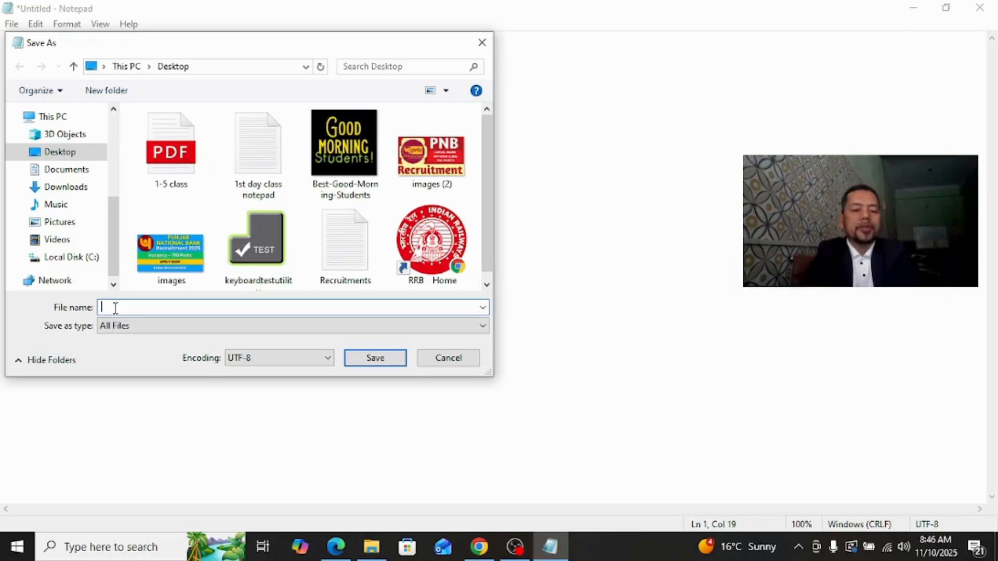
text(C)
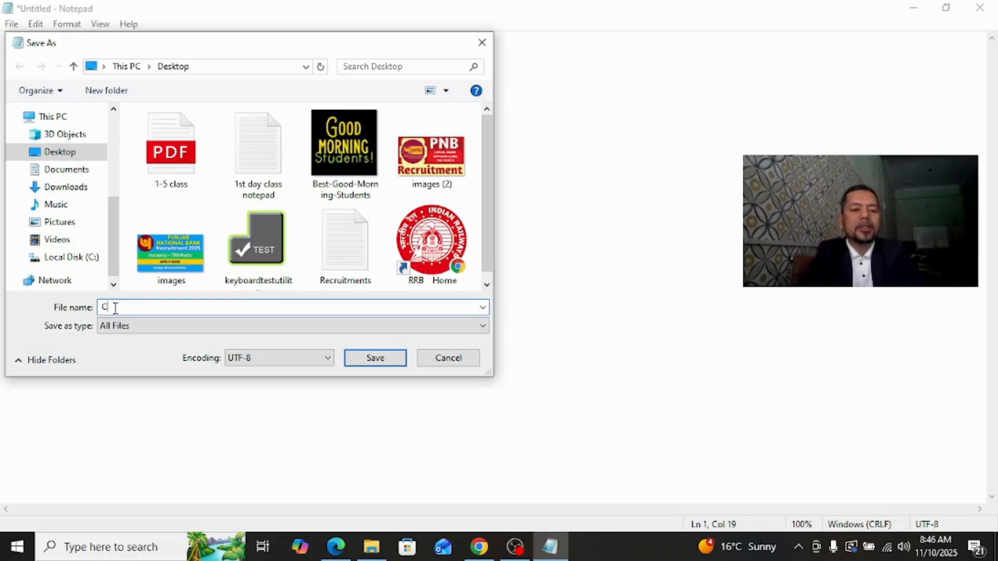
text(LASS)
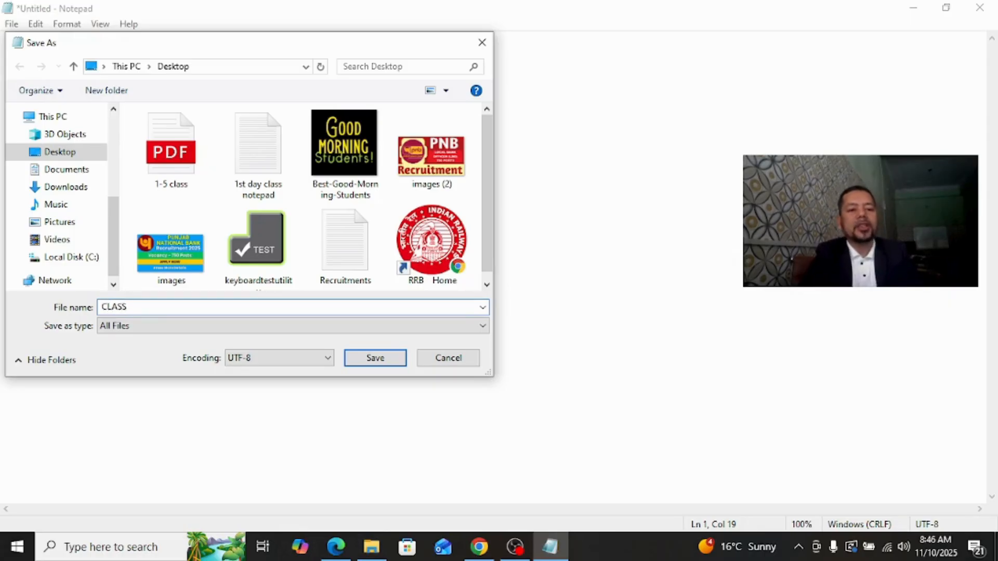
click(66, 156)
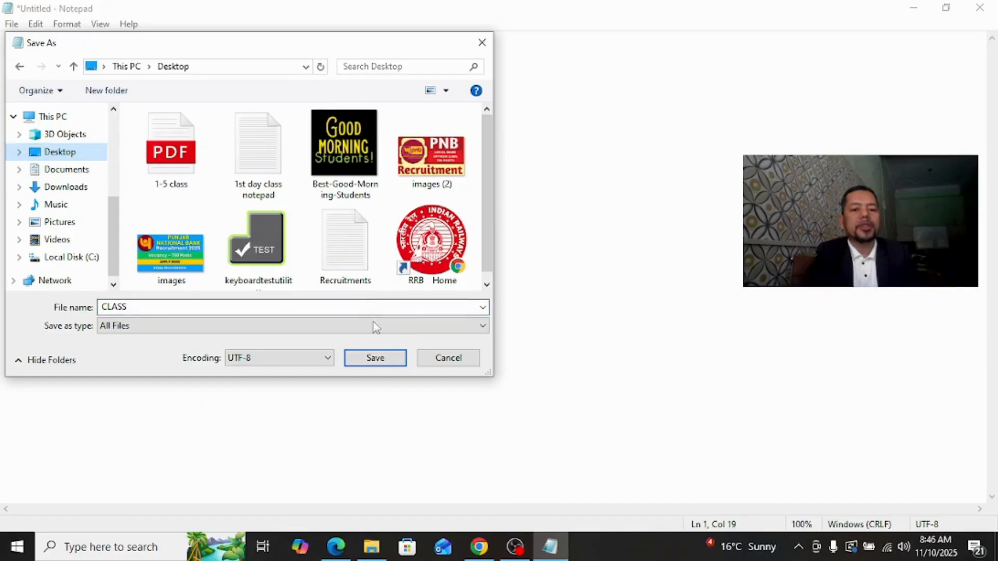
click(376, 359)
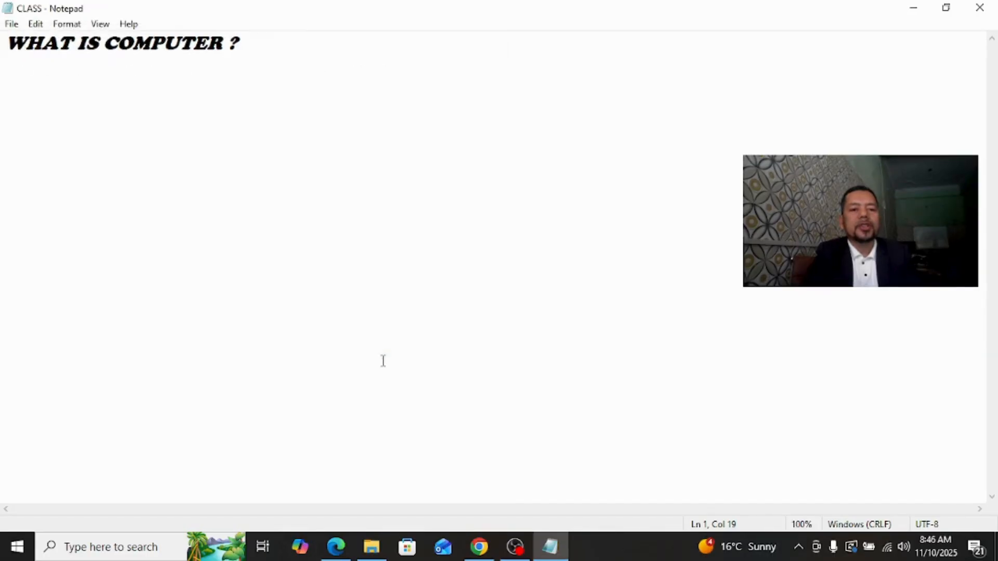
Print the document with Microsoft Print to PDF, saving the output to the Desktop as a PDF document named CLASS
click(12, 23)
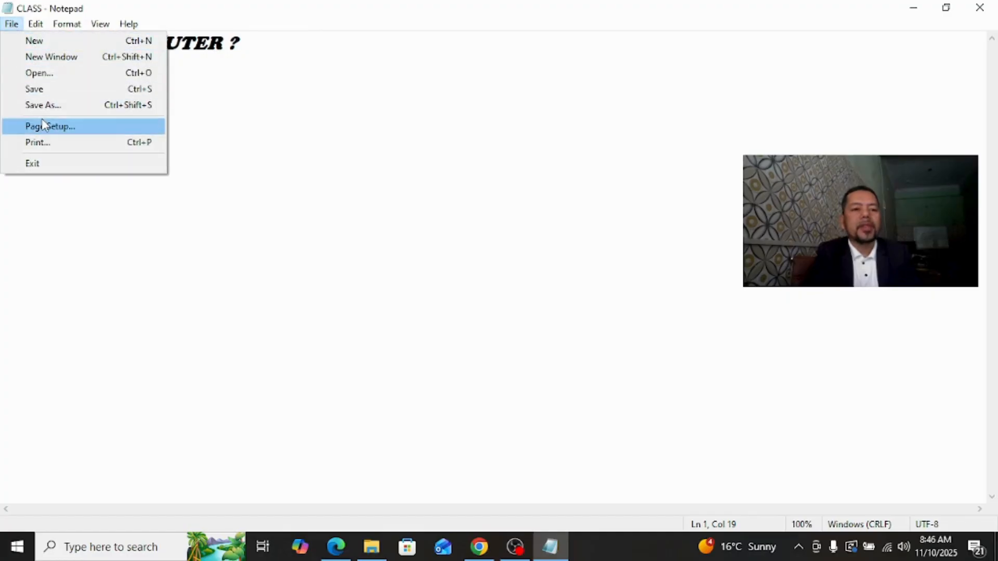
click(45, 145)
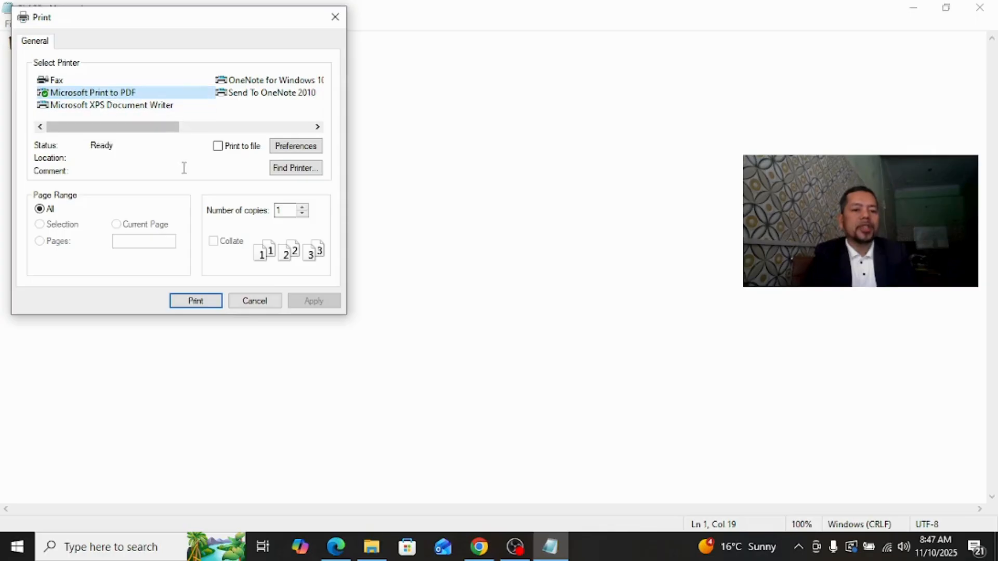
click(203, 306)
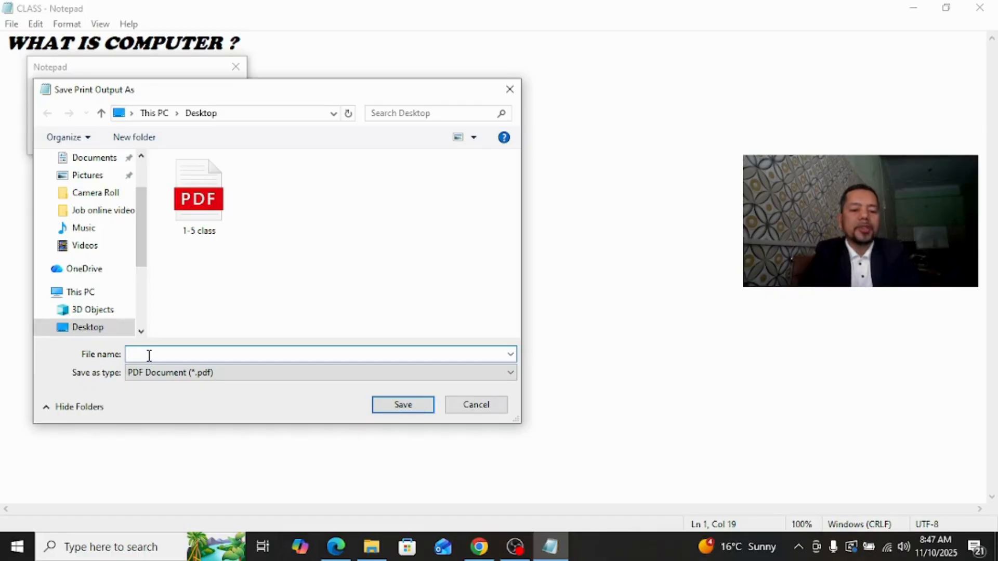
text(CL)
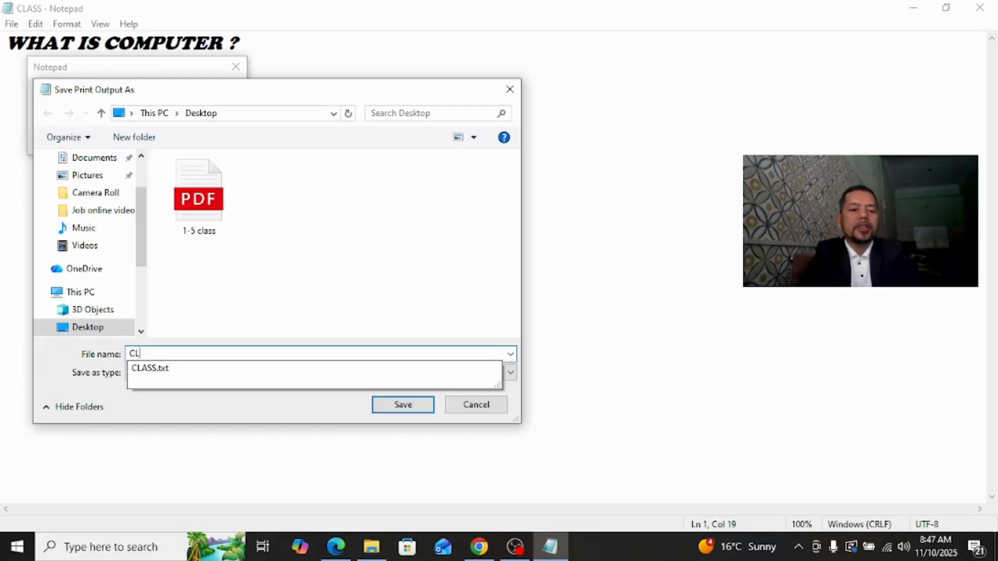
text(ASS)
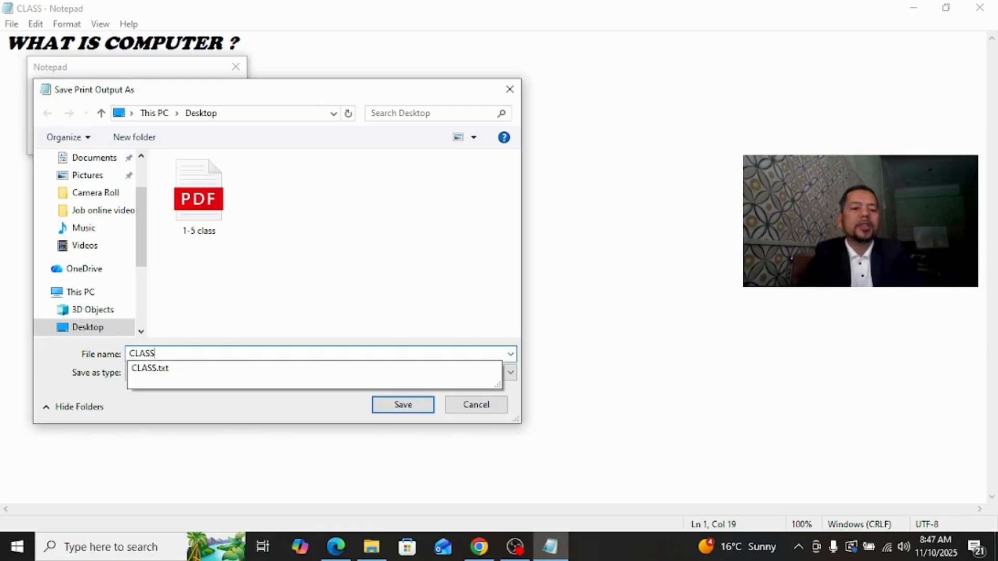
click(264, 294)
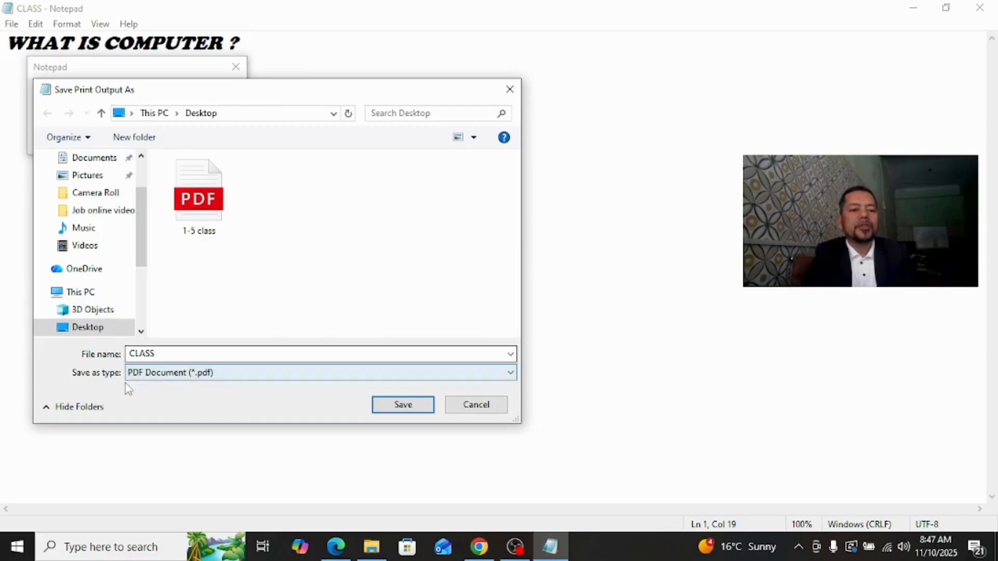
click(163, 374)
click(163, 378)
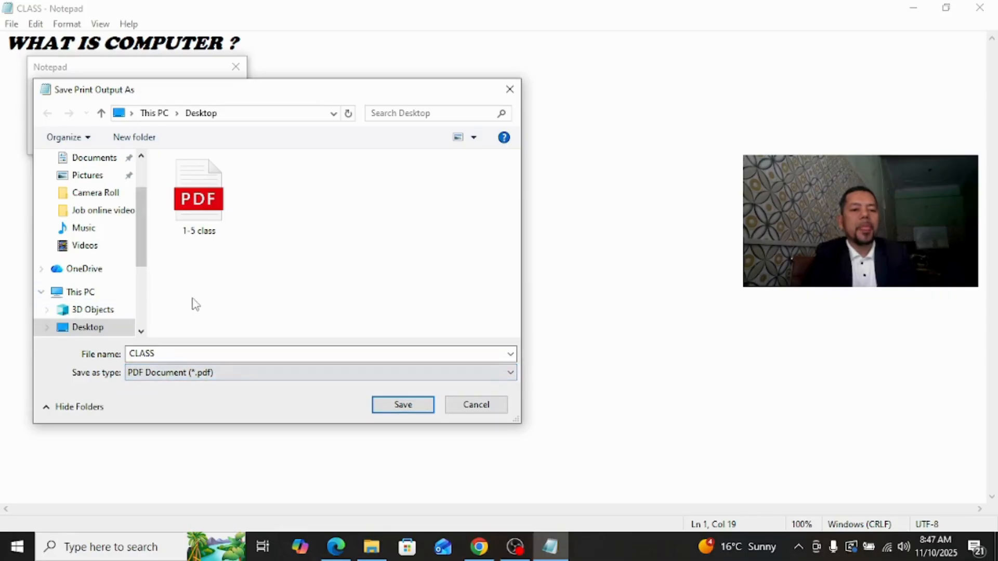
click(403, 405)
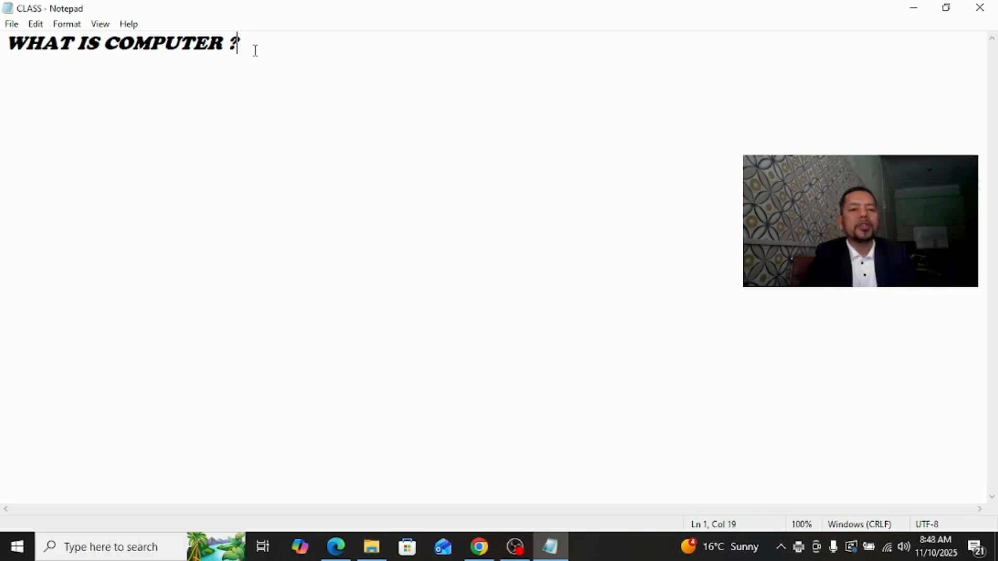
Minimize the open windows and open the CLASS PDF from the desktop
click(916, 10)
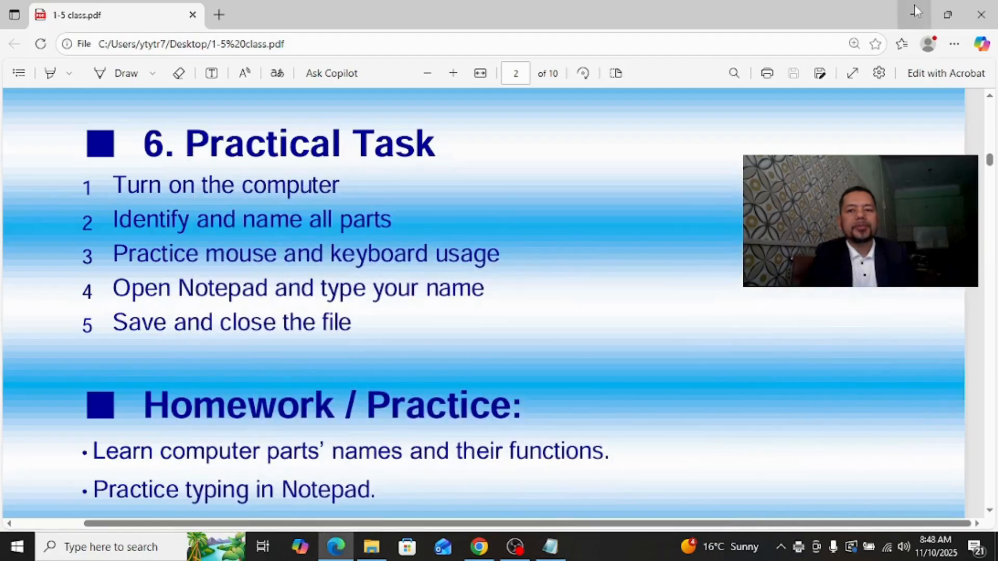
click(915, 11)
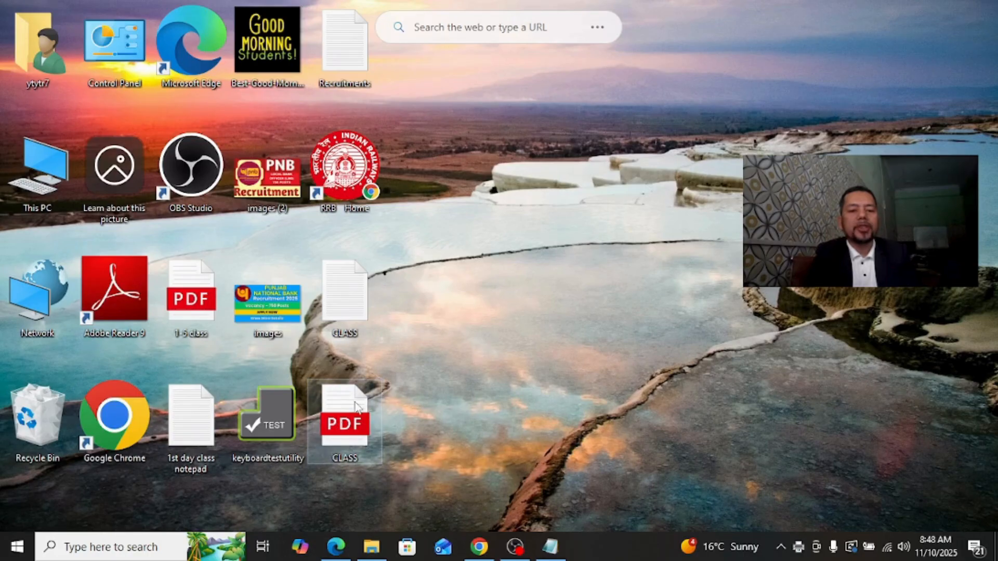
double_click(345, 416)
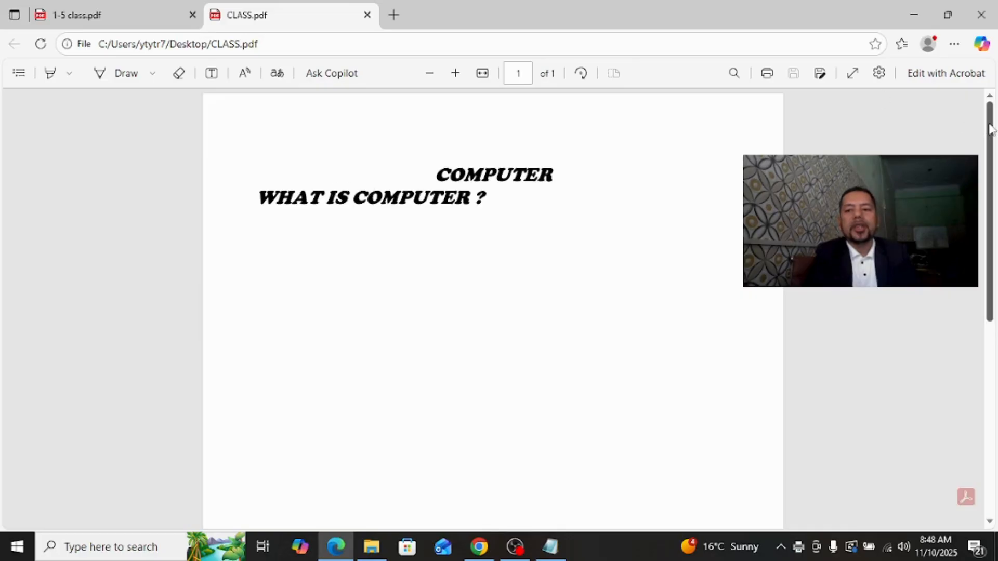
Examine the footer and header on the CLASS.pdf page, and close the browser window
drag(993, 214, 996, 400)
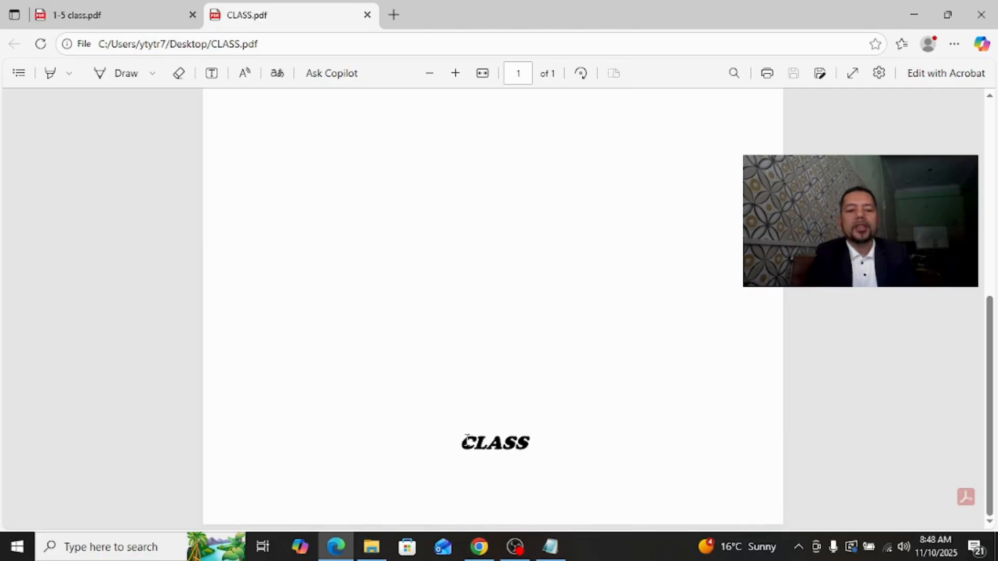
drag(467, 437, 549, 441)
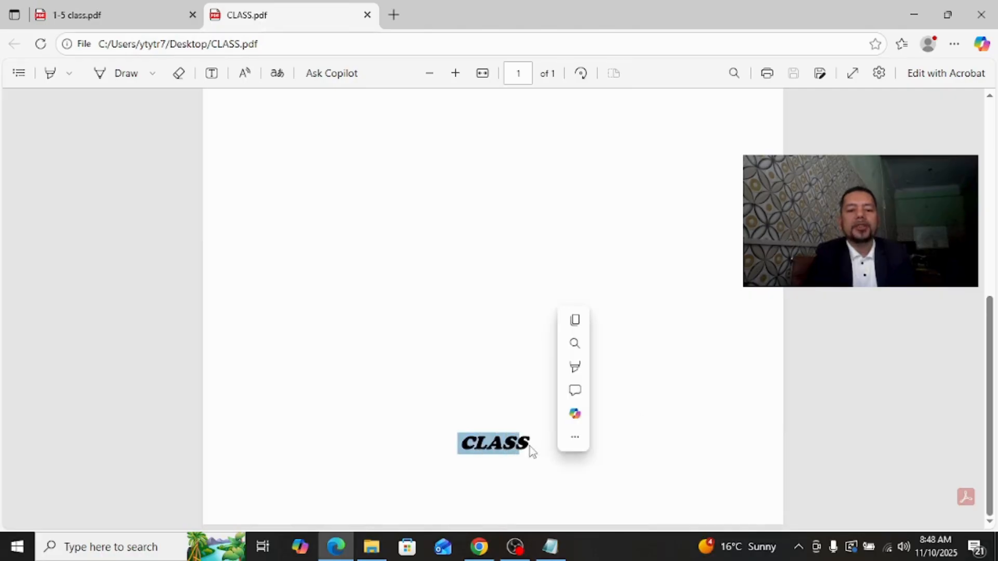
click(530, 446)
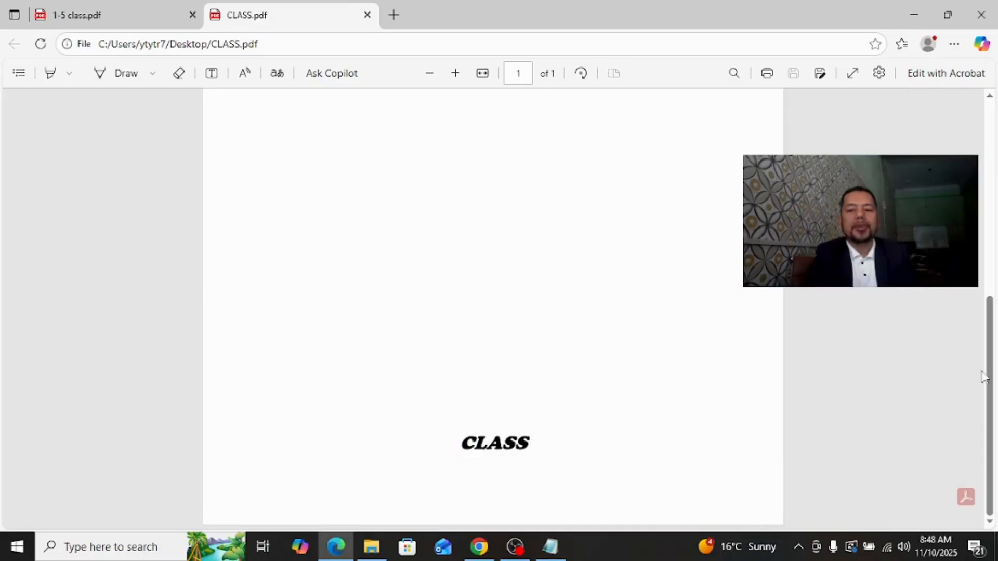
drag(993, 385, 992, 188)
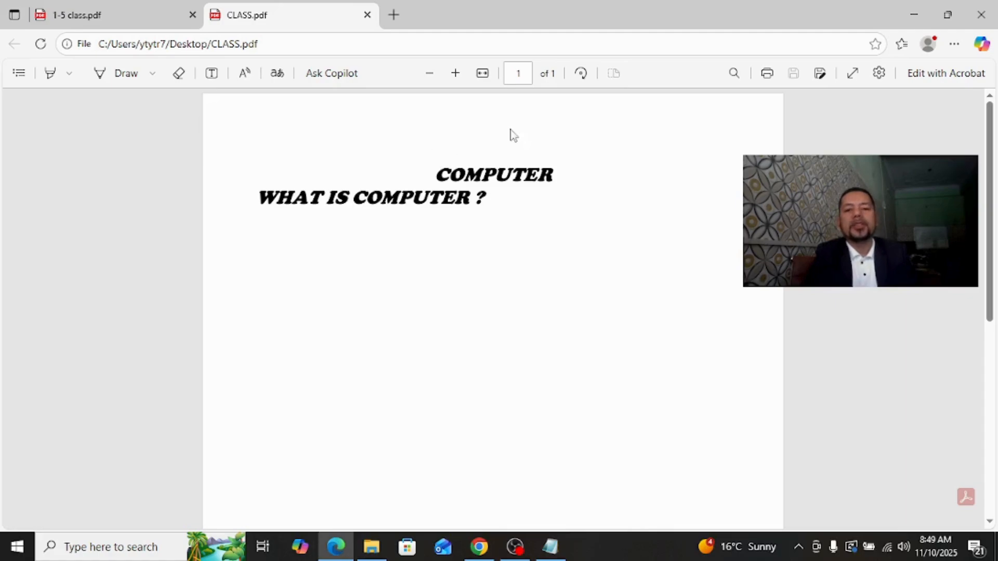
click(984, 14)
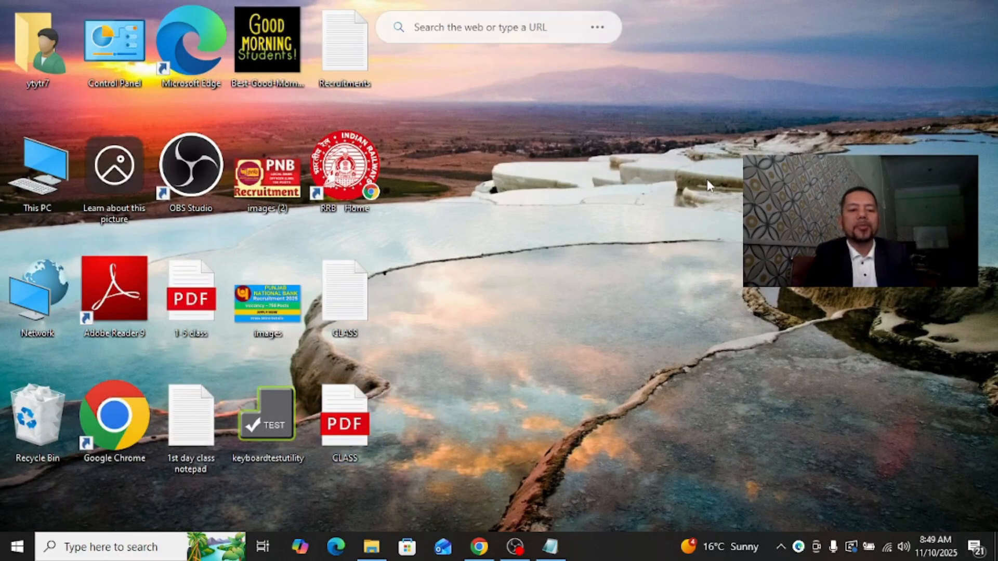
Switch back to the CLASS document in Notepad and zoom in on the text four times, up to 140%
click(550, 546)
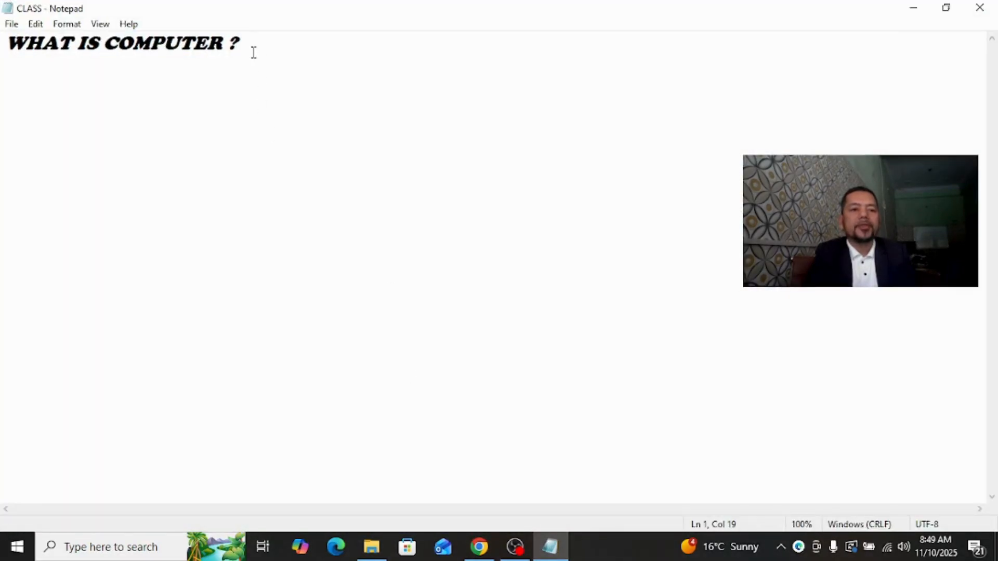
click(71, 24)
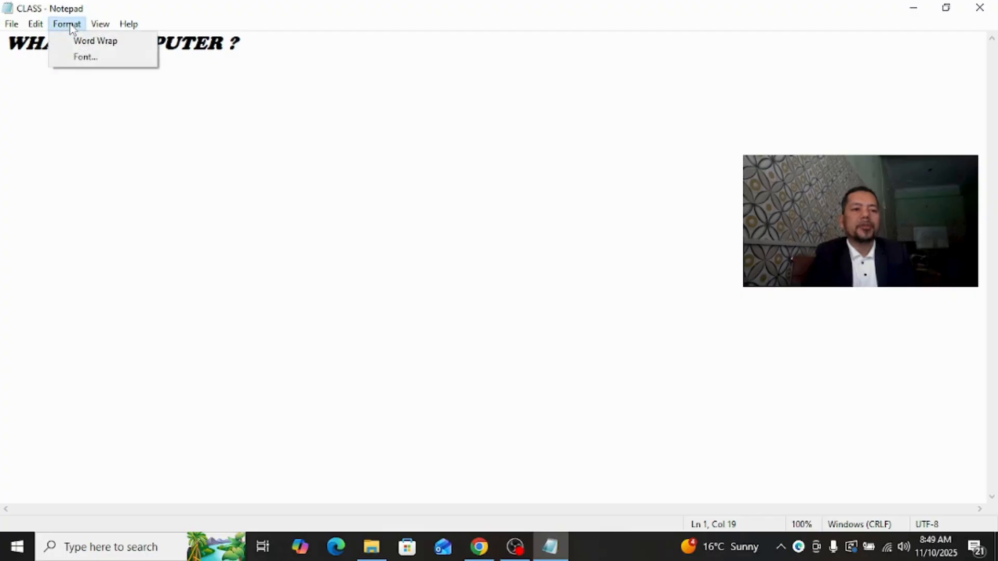
mouse_move(102, 17)
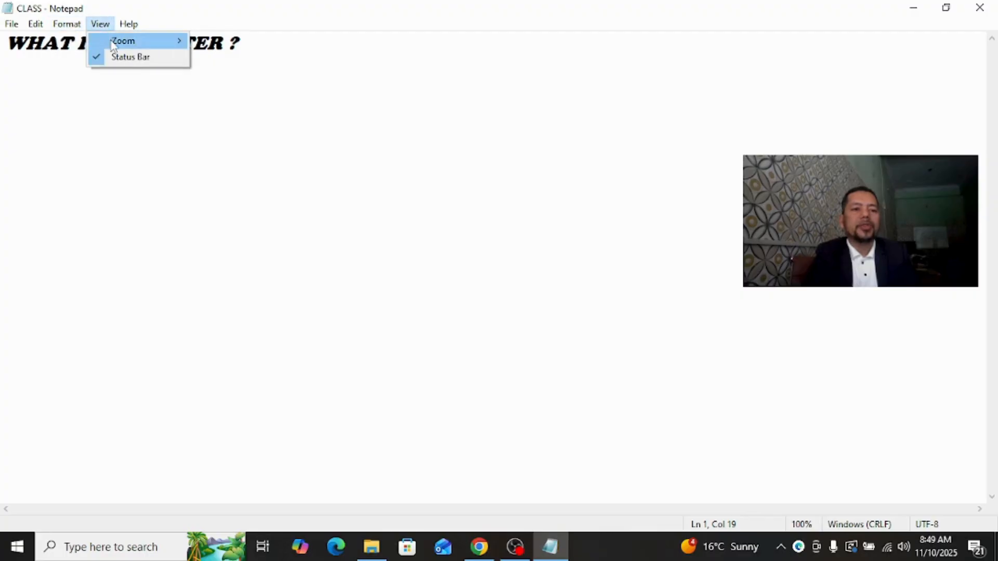
mouse_move(111, 41)
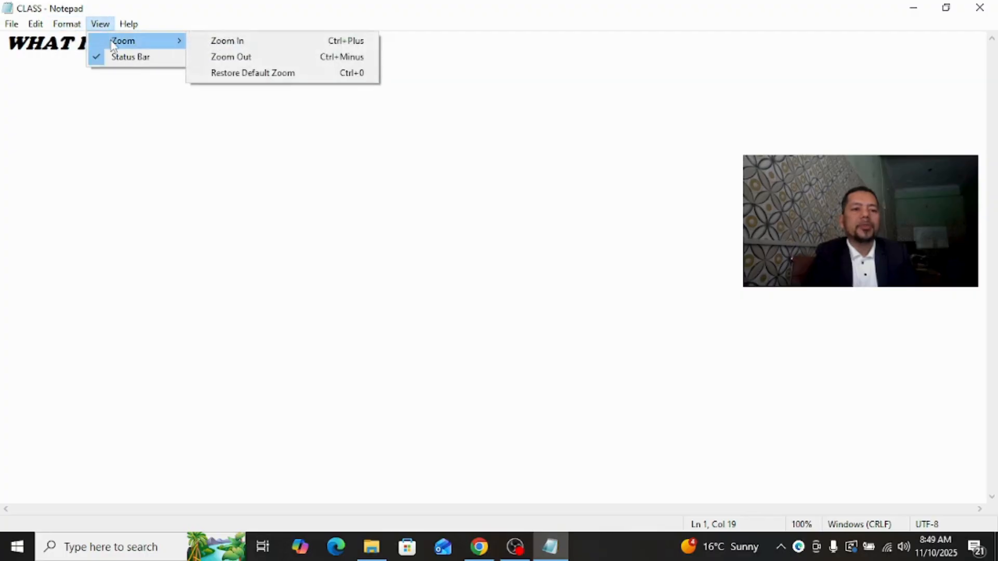
click(235, 42)
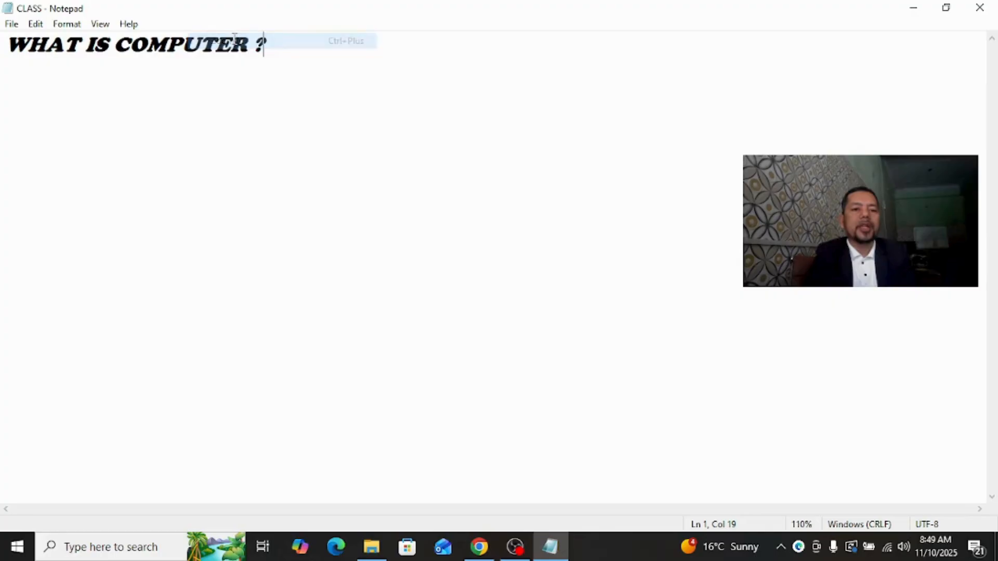
click(100, 24)
mouse_move(116, 41)
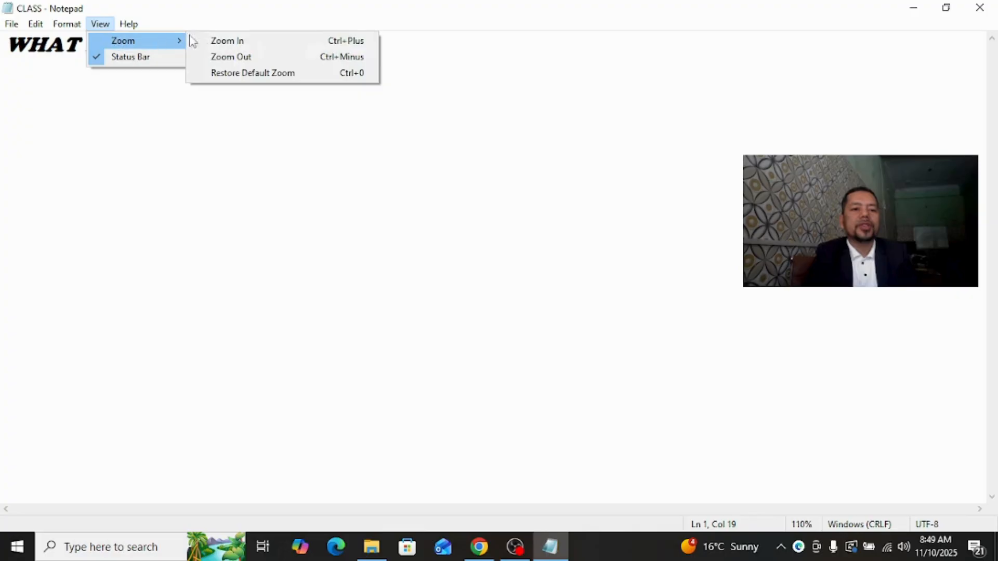
click(236, 41)
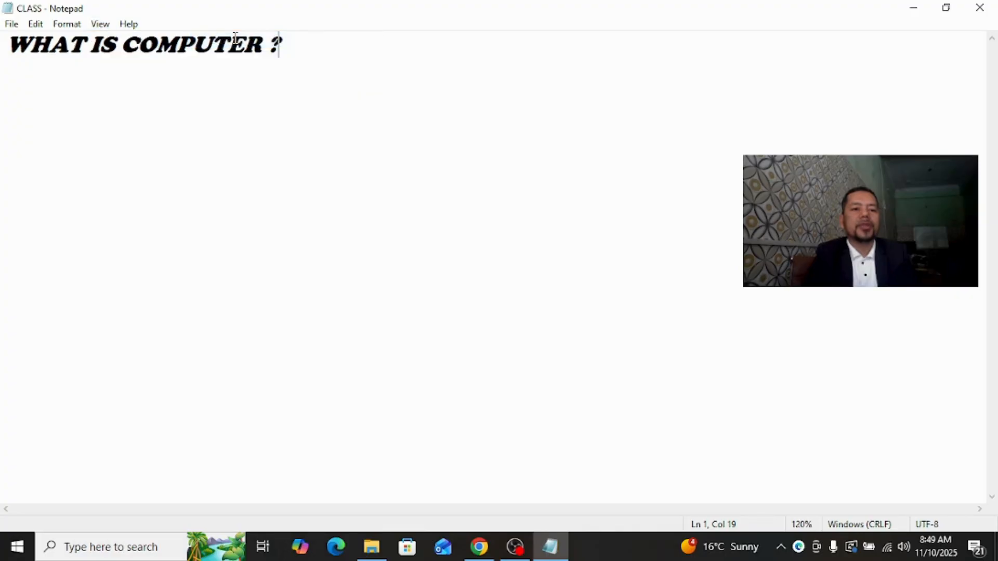
click(100, 24)
mouse_move(146, 48)
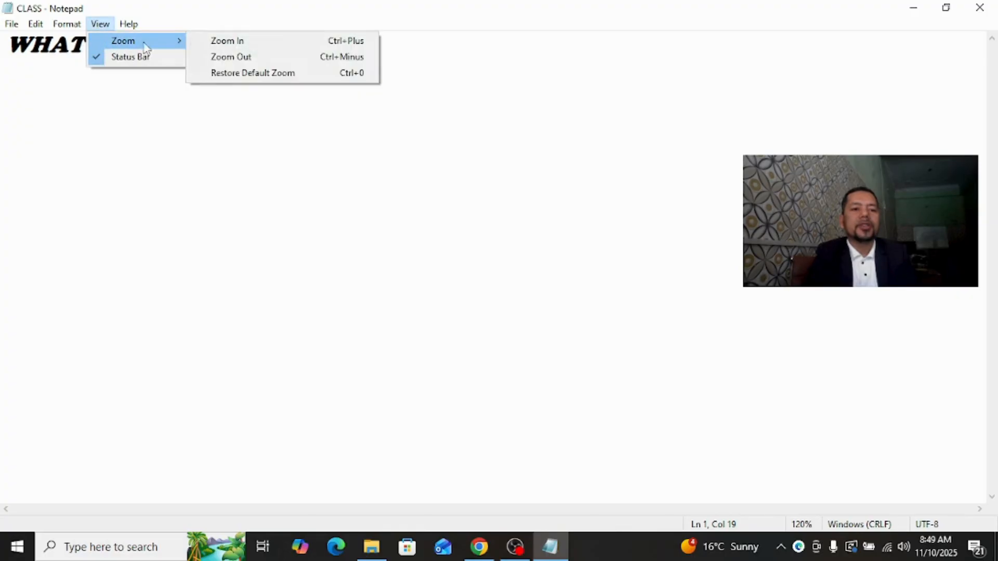
click(226, 41)
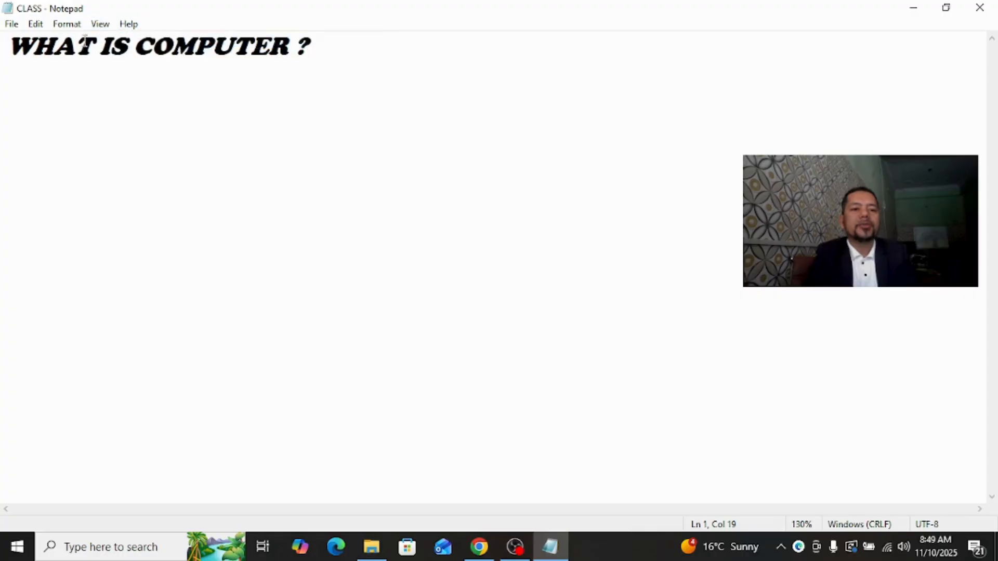
click(100, 24)
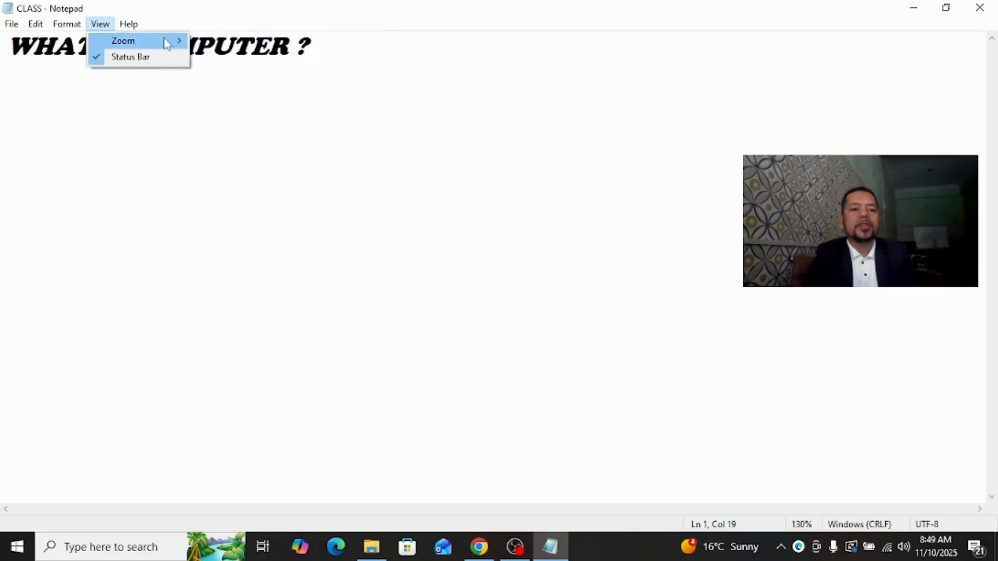
mouse_move(166, 43)
click(234, 42)
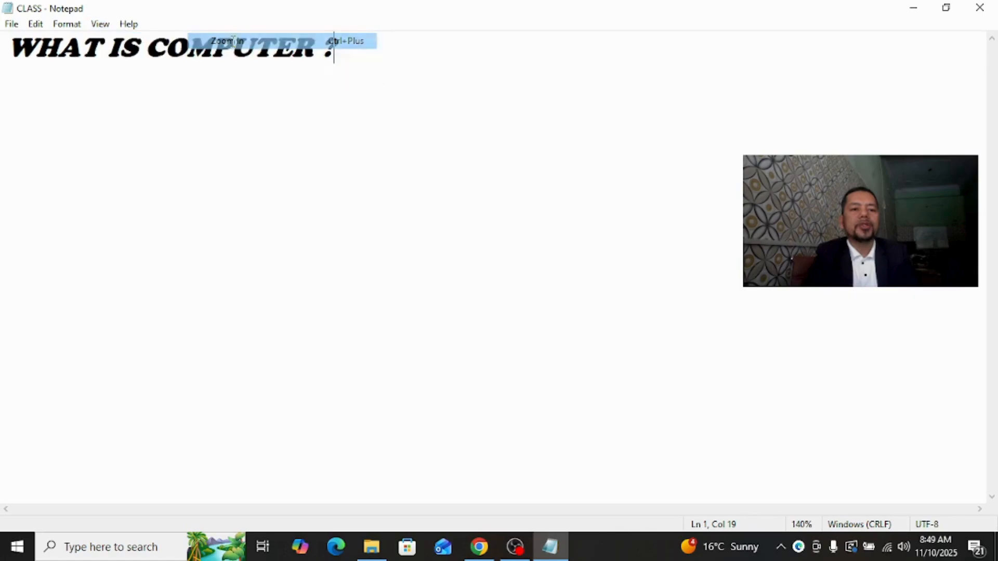
Zoom out of the document twice, down to 120%
click(100, 24)
mouse_move(114, 42)
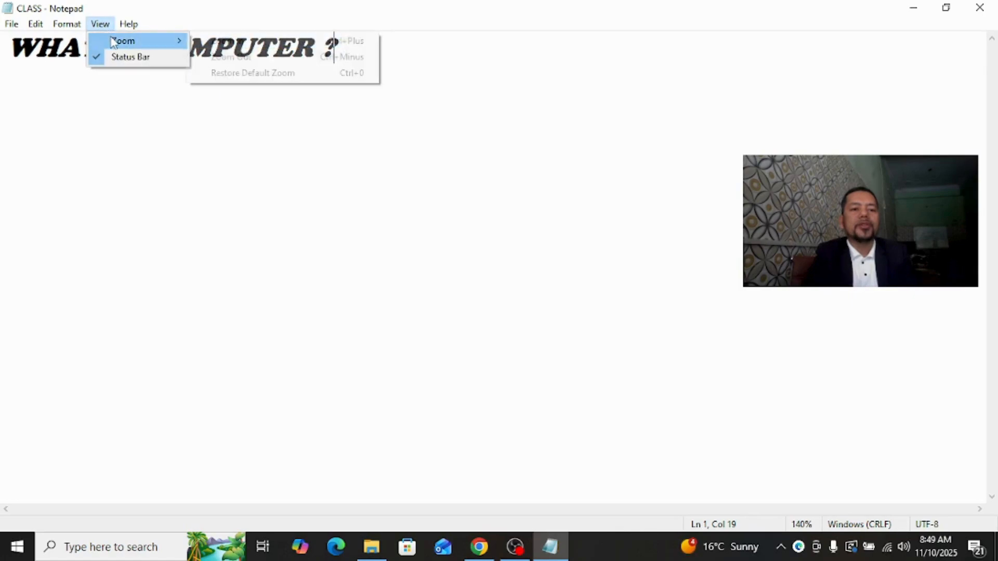
click(245, 58)
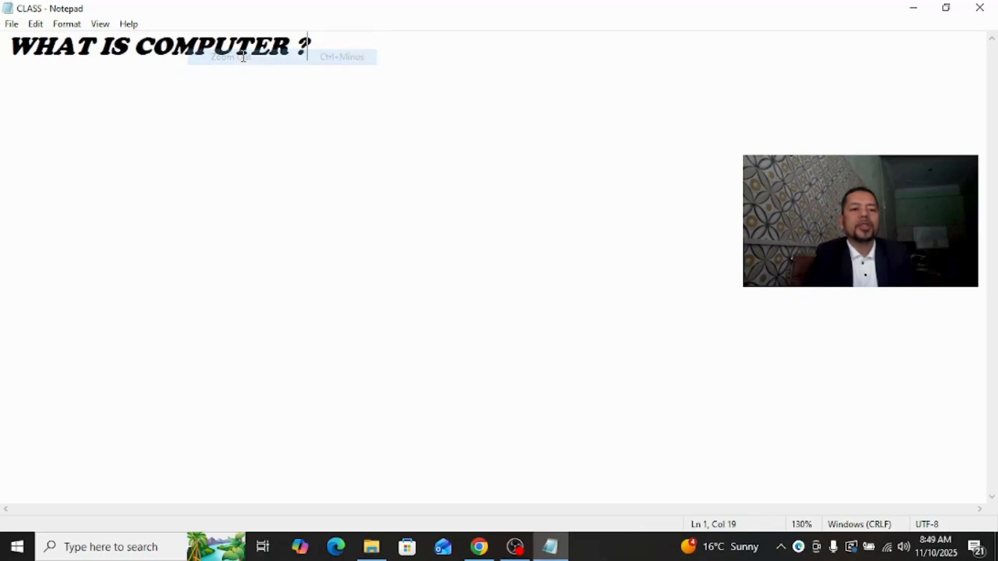
click(101, 26)
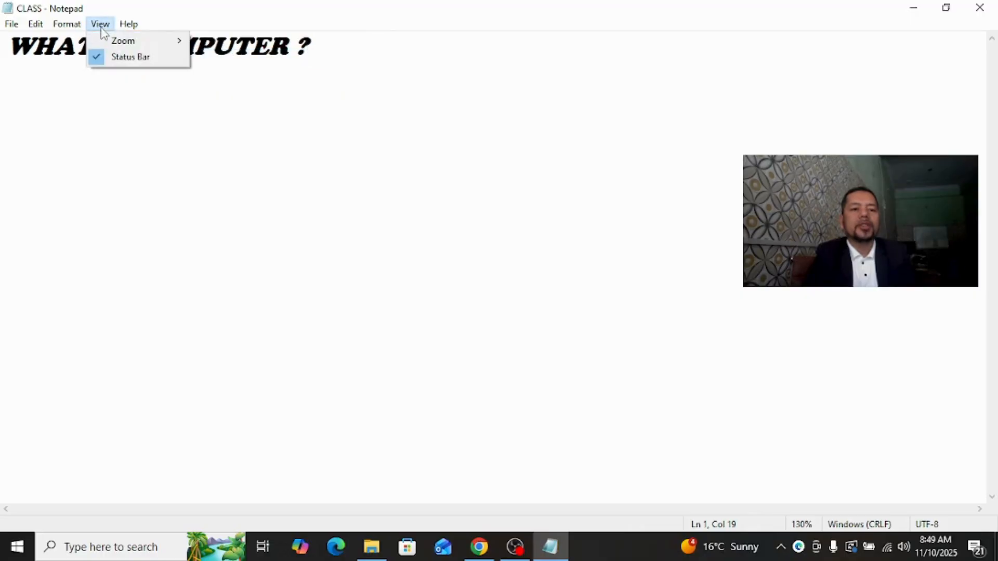
mouse_move(109, 40)
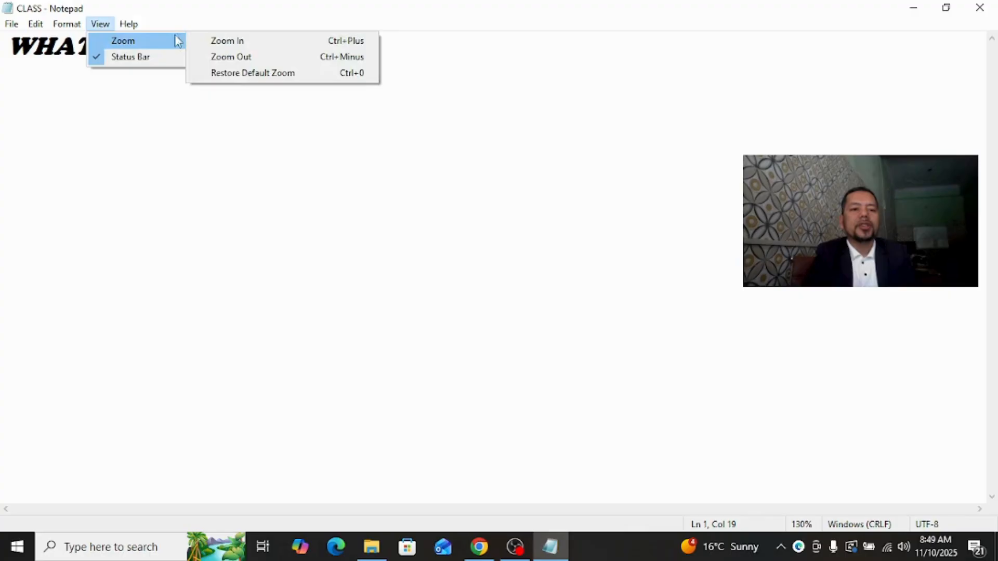
click(242, 58)
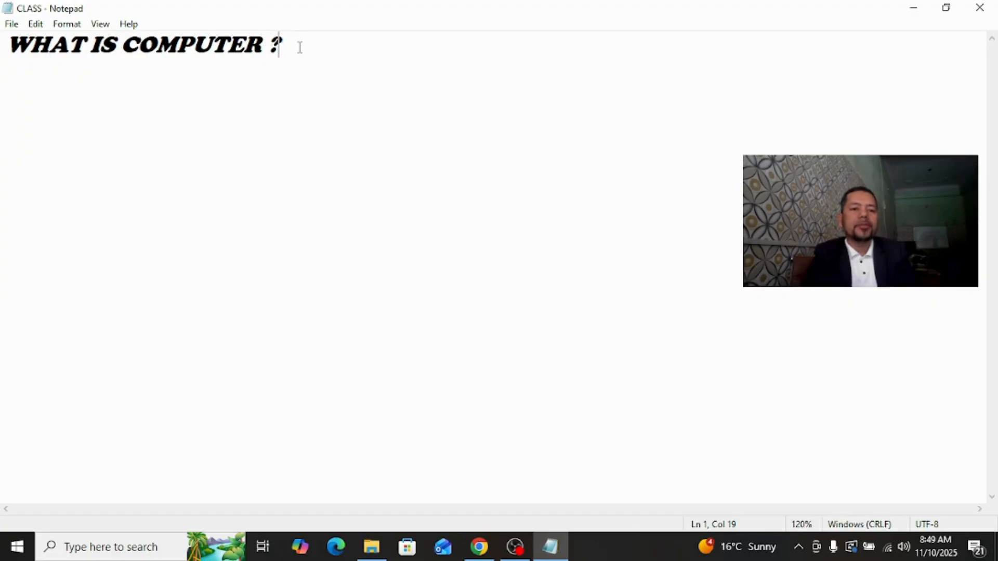
Restore the document's default zoom
click(103, 27)
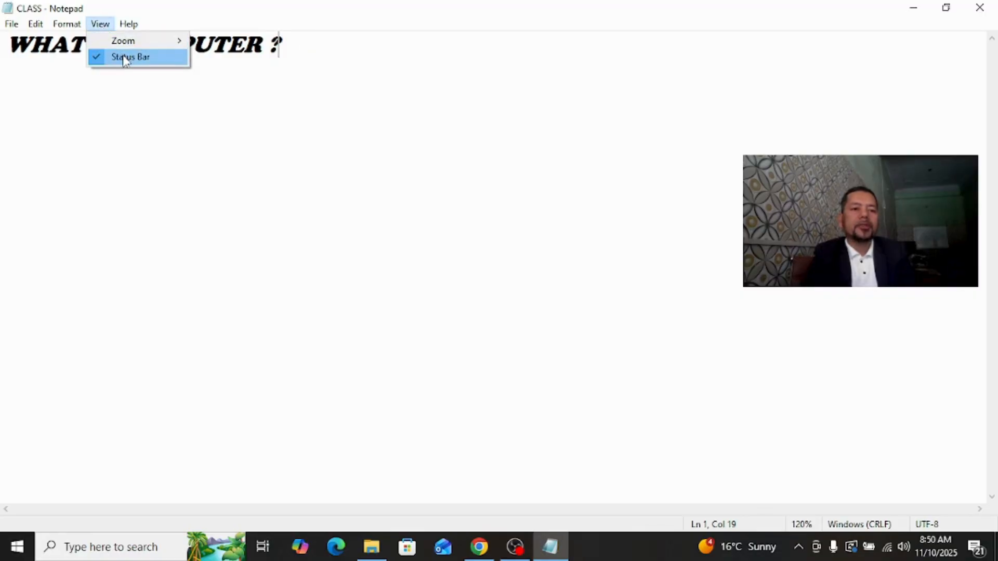
mouse_move(135, 46)
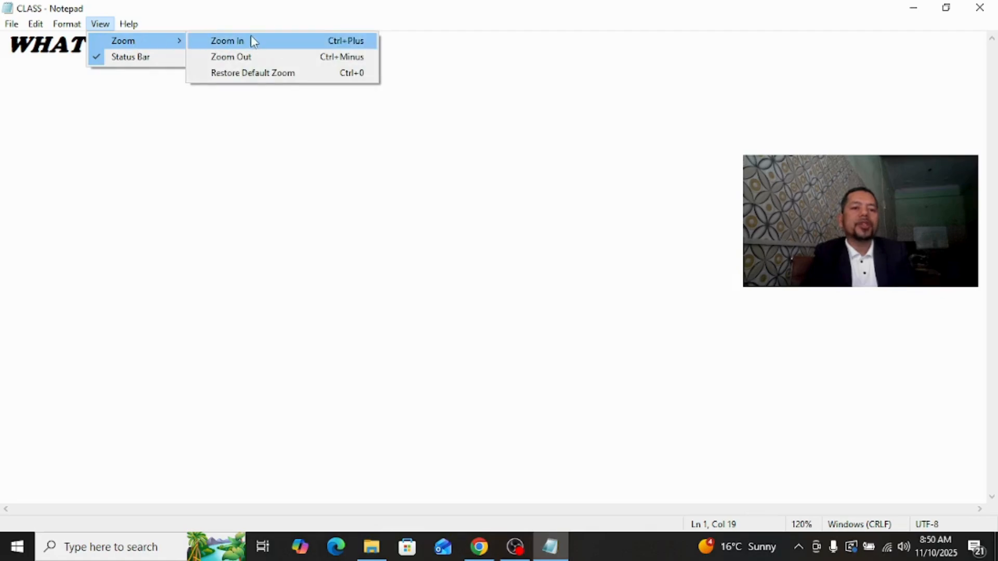
click(273, 83)
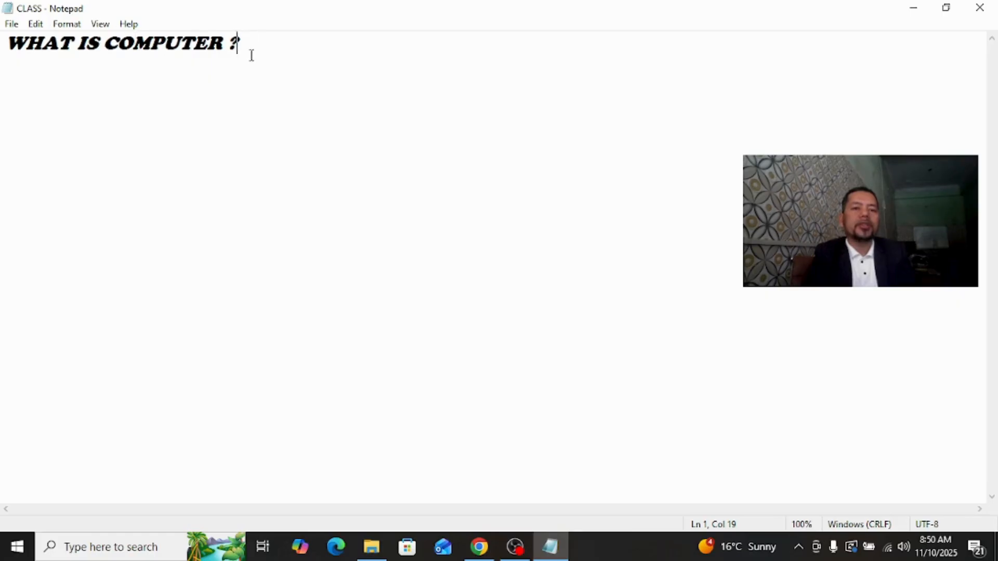
drag(237, 44, 26, 52)
click(438, 61)
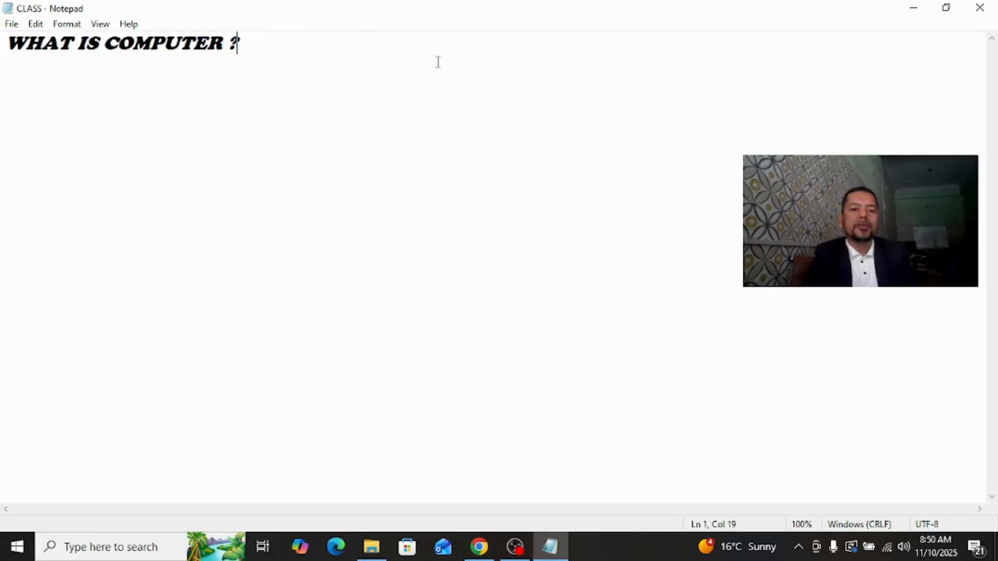